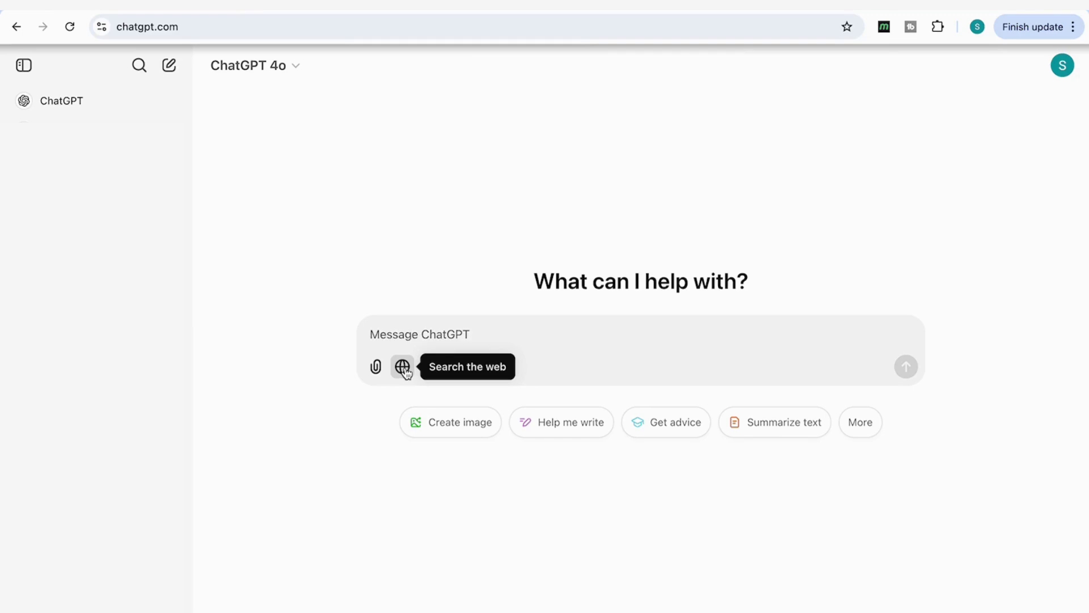
Turn on web search and draft the prompt "What are the emerging trends and latest news on [your topic]? Provide credible sources"
{"action": "left_click", "coordinate": [402, 367]}
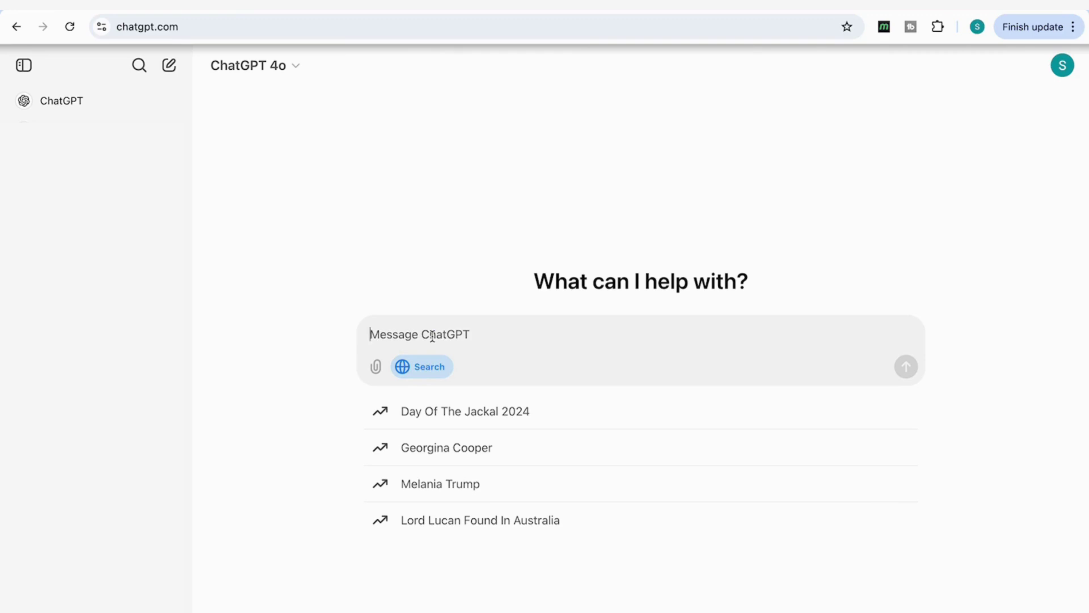
{"action": "type", "text": "What are the emerging trends and latest news on [your topic]? Provide credible sources"}
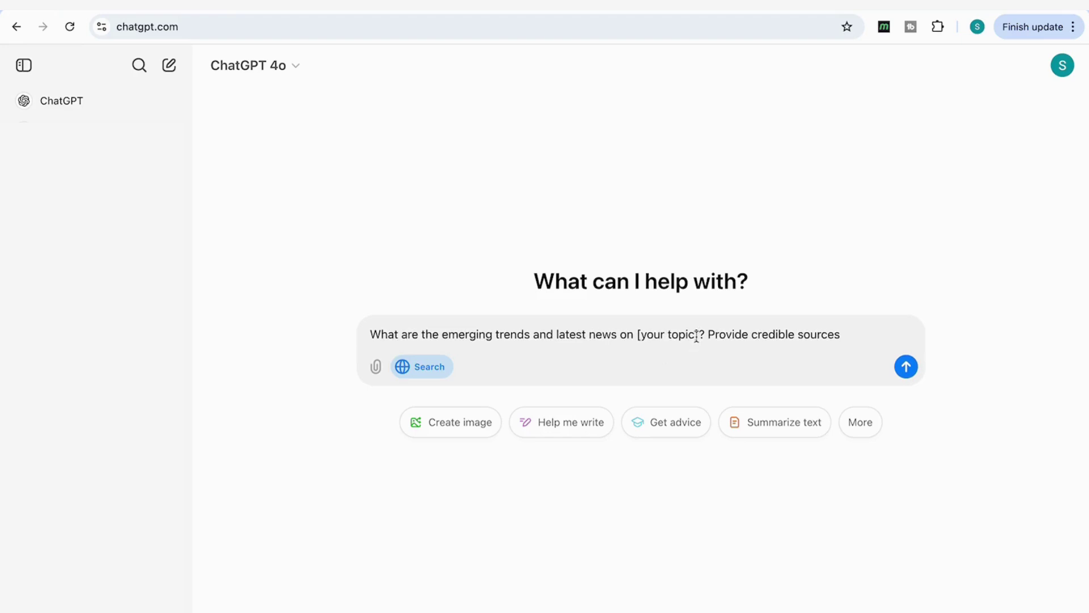
Replace the [your topic] placeholder in the prompt with "AI in healthcare" and submit it
{"action": "left_click_drag", "start_coordinate": [698, 334], "coordinate": [635, 328]}
{"action": "key", "text": "BackSpace"}
{"action": "type", "text": "AI"}
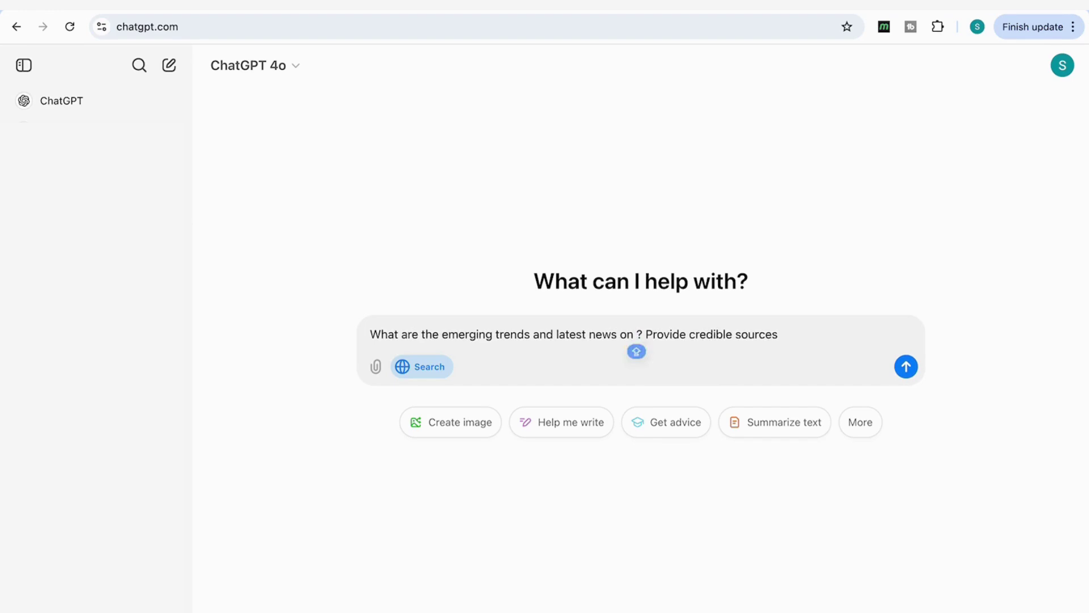
{"action": "key", "text": "Caps_Lock"}
{"action": "type", "text": "in h"}
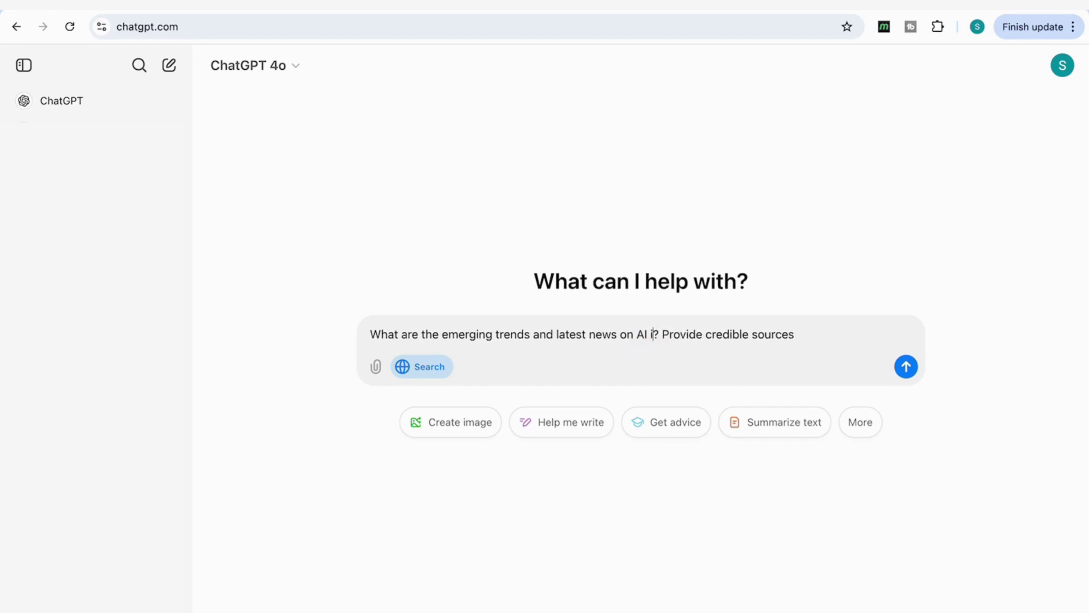
{"action": "type", "text": "ealthcar"}
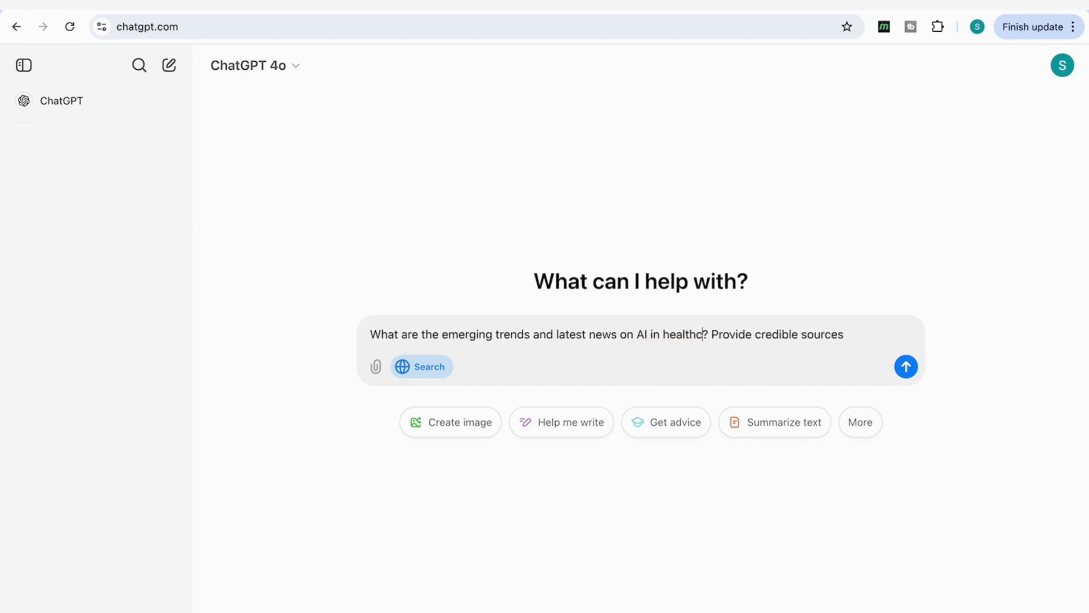
{"action": "type", "text": "e"}
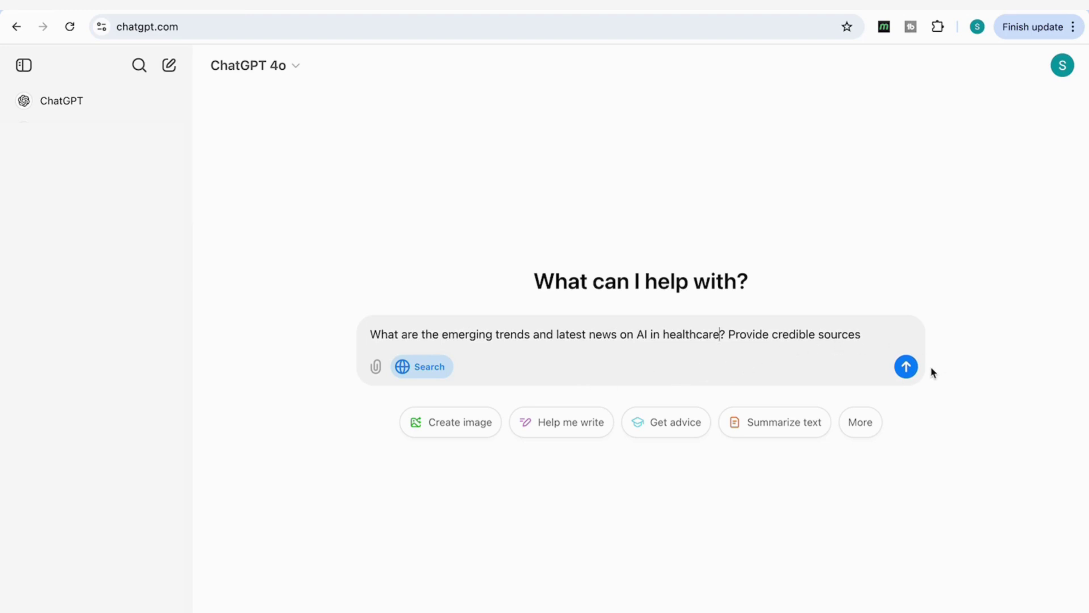
{"action": "left_click", "coordinate": [914, 371]}
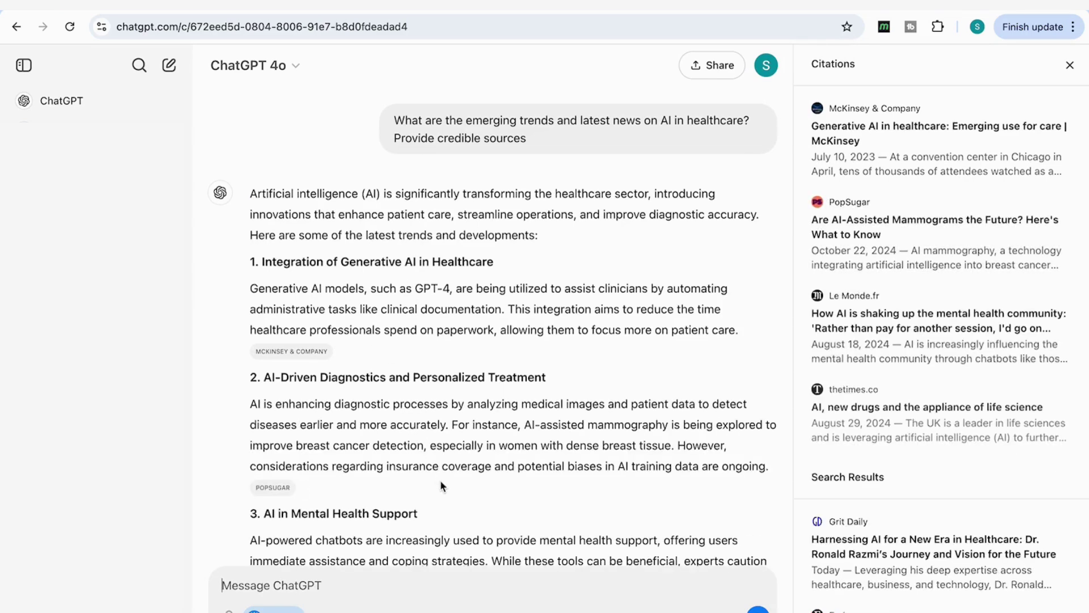
Read through the AI in healthcare answer and preview the McKinsey & Company citation under the first trend
{"action": "scroll", "coordinate": [440, 480], "scroll_direction": "down", "scroll_amount": 1}
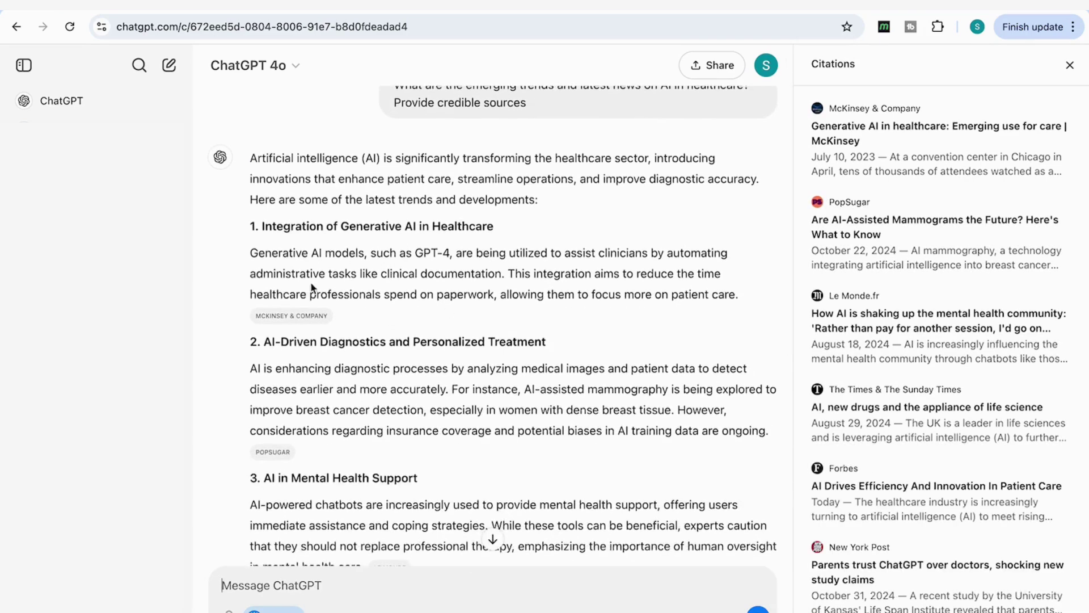
{"action": "mouse_move", "coordinate": [305, 321]}
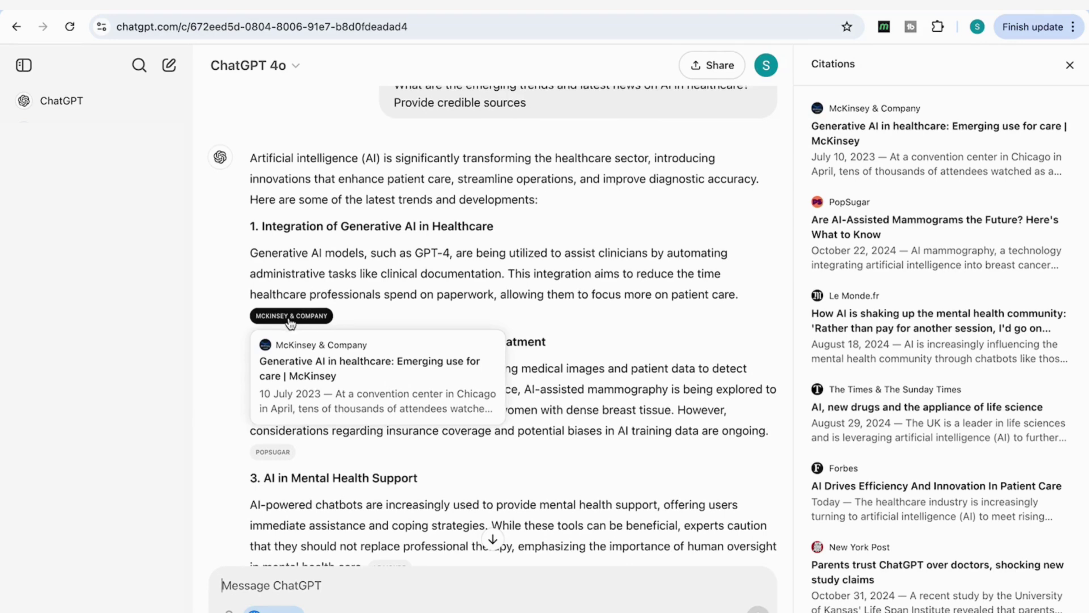
{"action": "scroll", "coordinate": [363, 403], "scroll_direction": "down", "scroll_amount": 3}
{"action": "scroll", "coordinate": [366, 402], "scroll_direction": "up", "scroll_amount": 1}
{"action": "scroll", "coordinate": [374, 400], "scroll_direction": "down", "scroll_amount": 2}
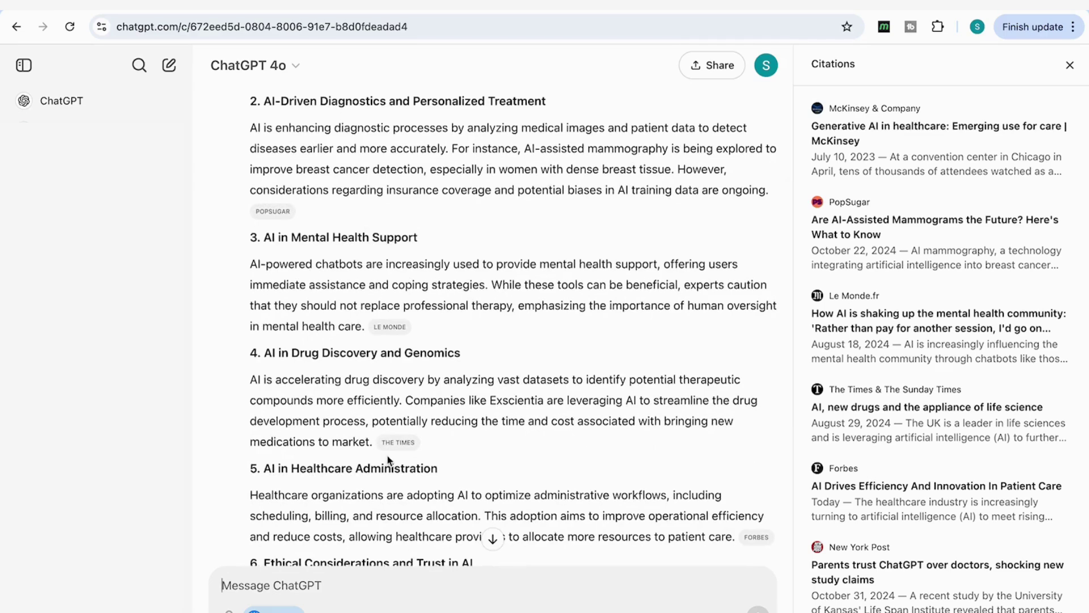
{"action": "scroll", "coordinate": [374, 398], "scroll_direction": "up", "scroll_amount": 5}
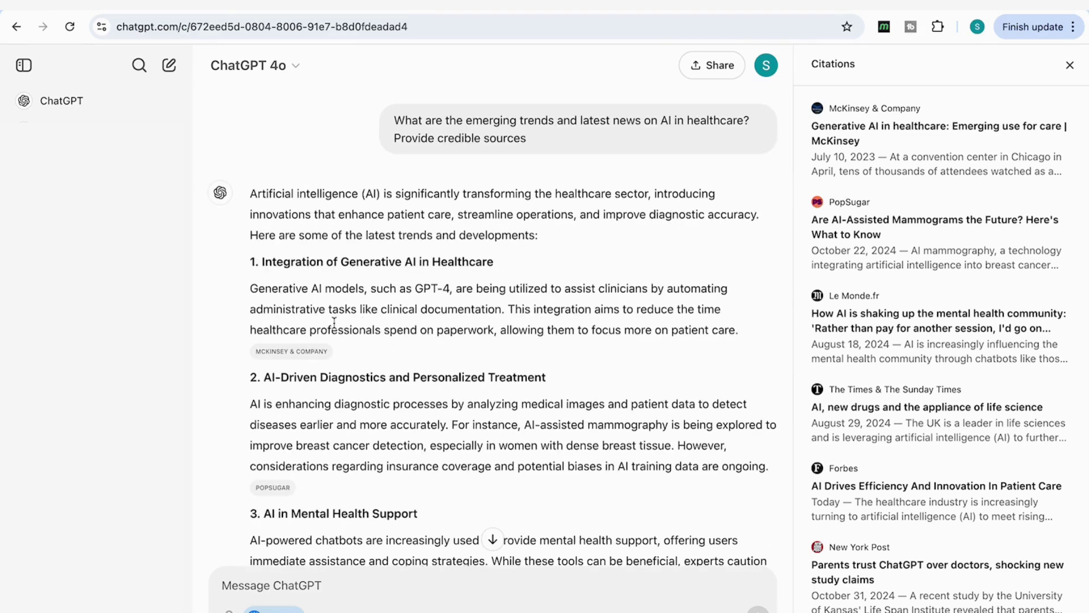
Open the McKinsey & Company source cited under the generative AI trend and skim the article
{"action": "left_click", "coordinate": [303, 351]}
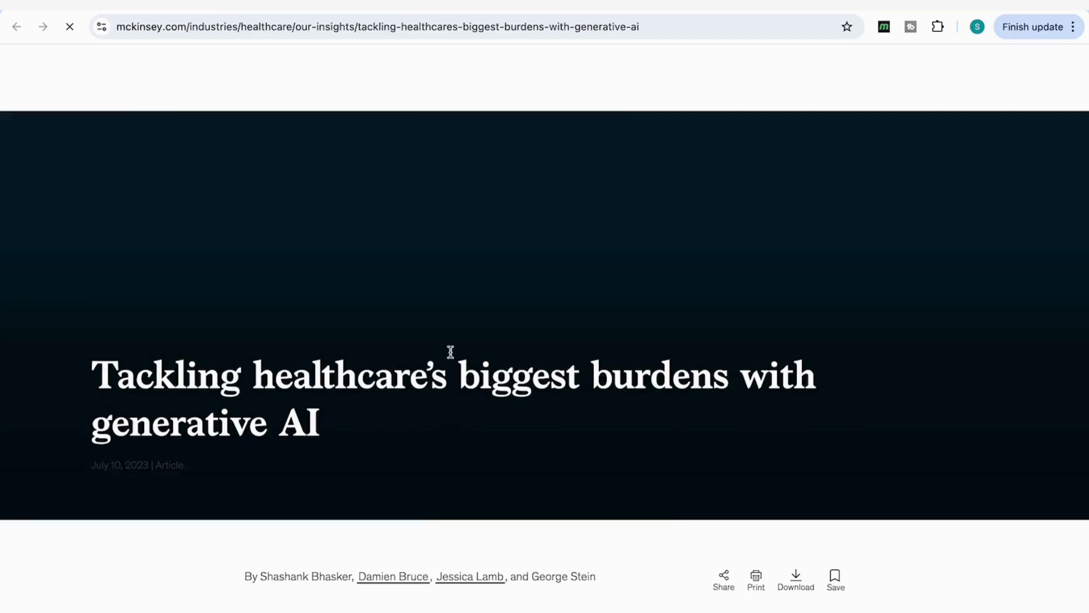
{"action": "scroll", "coordinate": [451, 352], "scroll_direction": "down", "scroll_amount": 4}
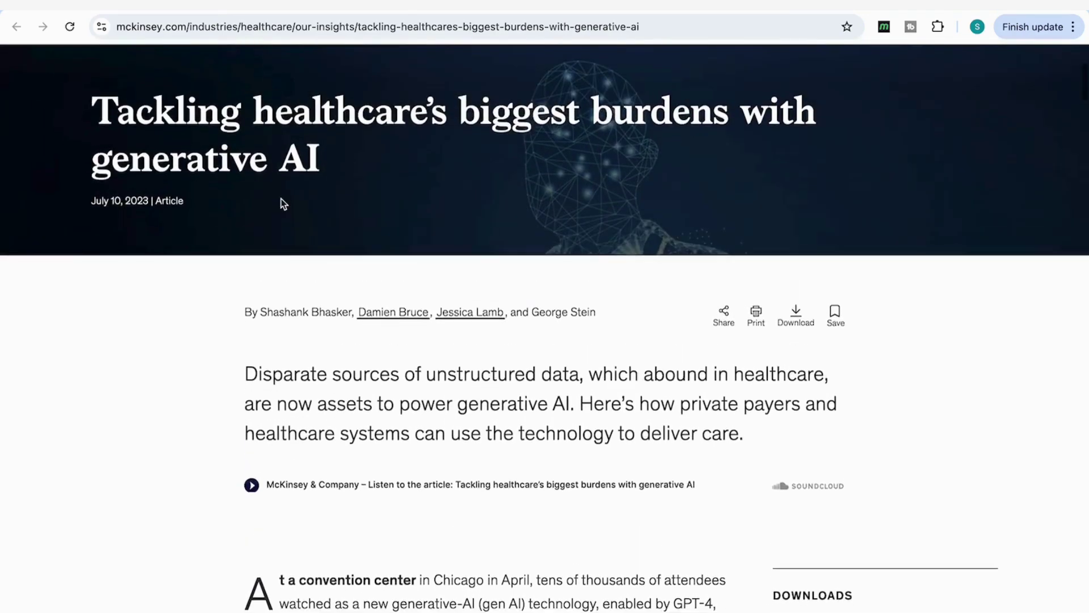
{"action": "scroll", "coordinate": [331, 306], "scroll_direction": "down", "scroll_amount": 1}
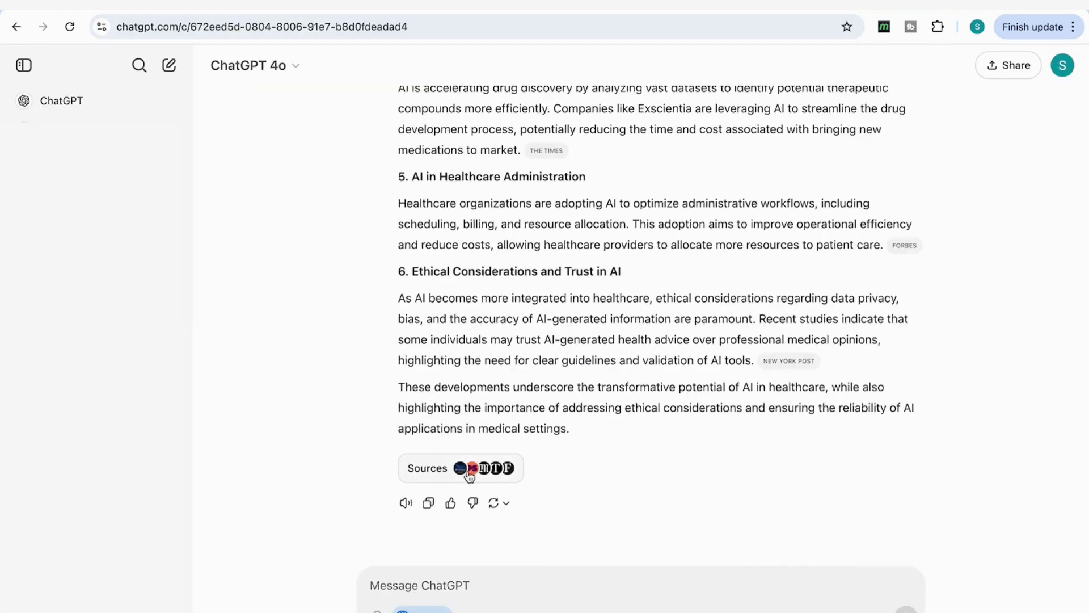
Show the full list of sources for the AI in healthcare answer and go over the citations
{"action": "left_click", "coordinate": [468, 476]}
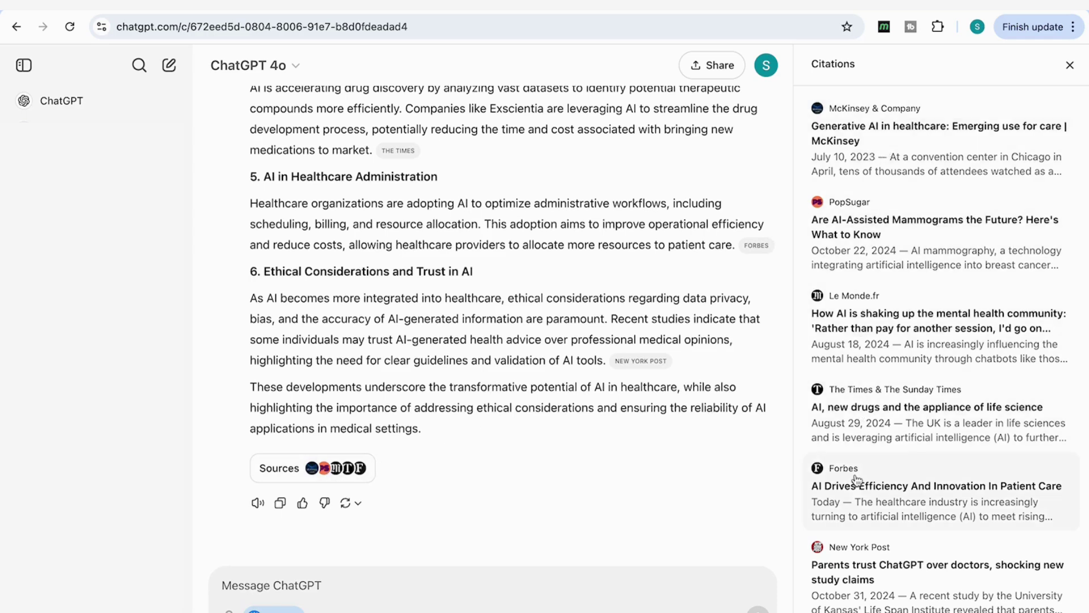
{"action": "left_click", "coordinate": [888, 141]}
{"action": "scroll", "coordinate": [503, 271], "scroll_direction": "up", "scroll_amount": 15}
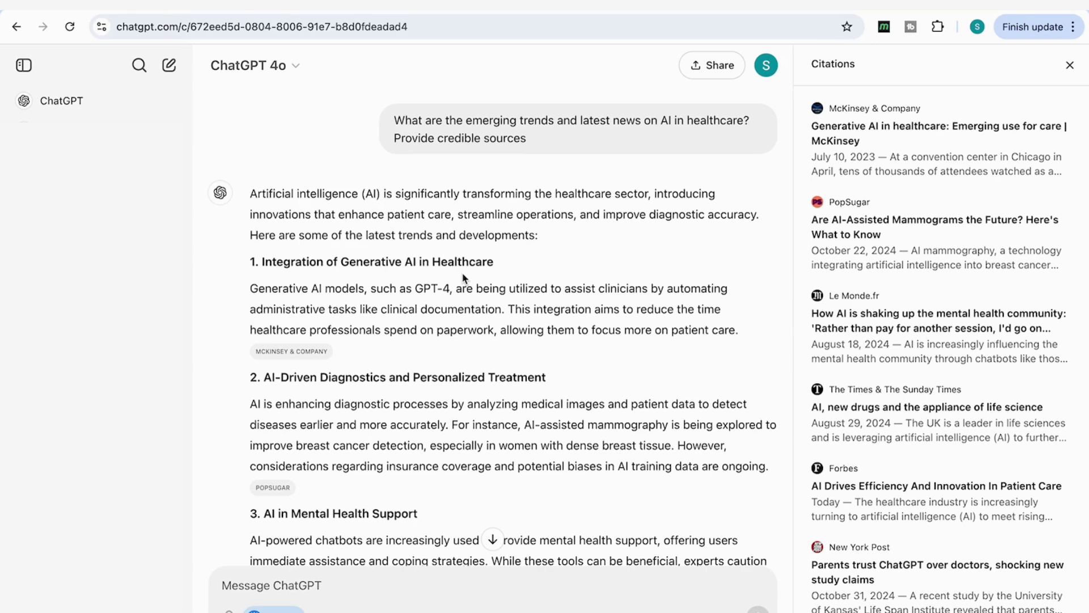
In a new chat with web search on, ask for leading graduate employability experts and recent contributions, organized by name/affiliation, focus area, recent publications and practical implications
{"action": "key", "text": "ctrl+shift+o"}
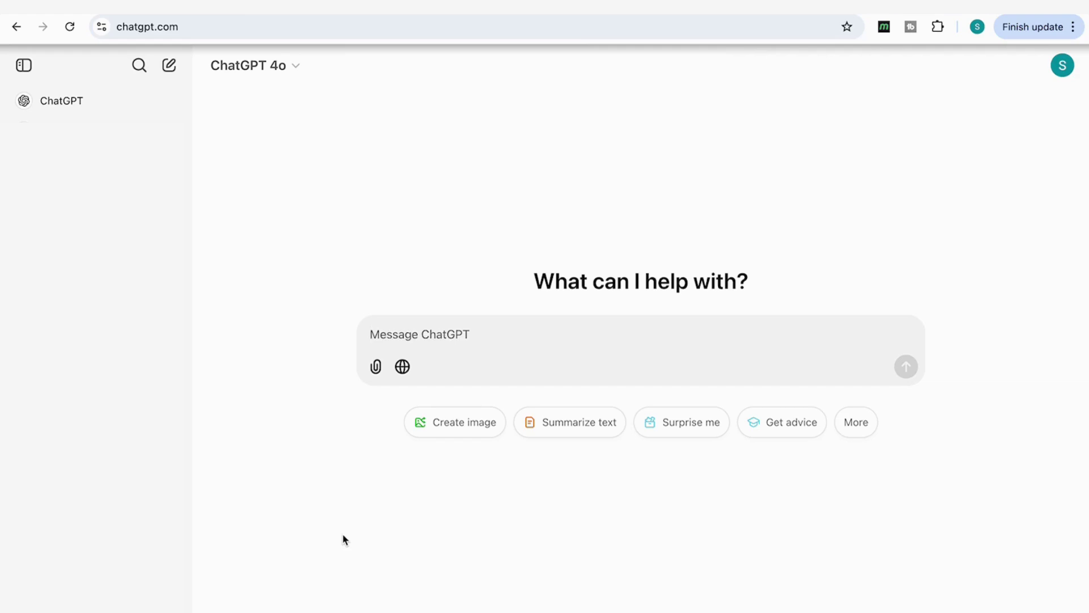
{"action": "type", "text": "Who are the leading experts in graduate employability, and what are their most recent contributions? Please provide the response in an organized format with:  Expert’s Name and Affiliation Key Focus Area or Research Topic Notable Recent Publications or Projects (including publication year, if possible) Practical Implications or Impact of Their Work"}
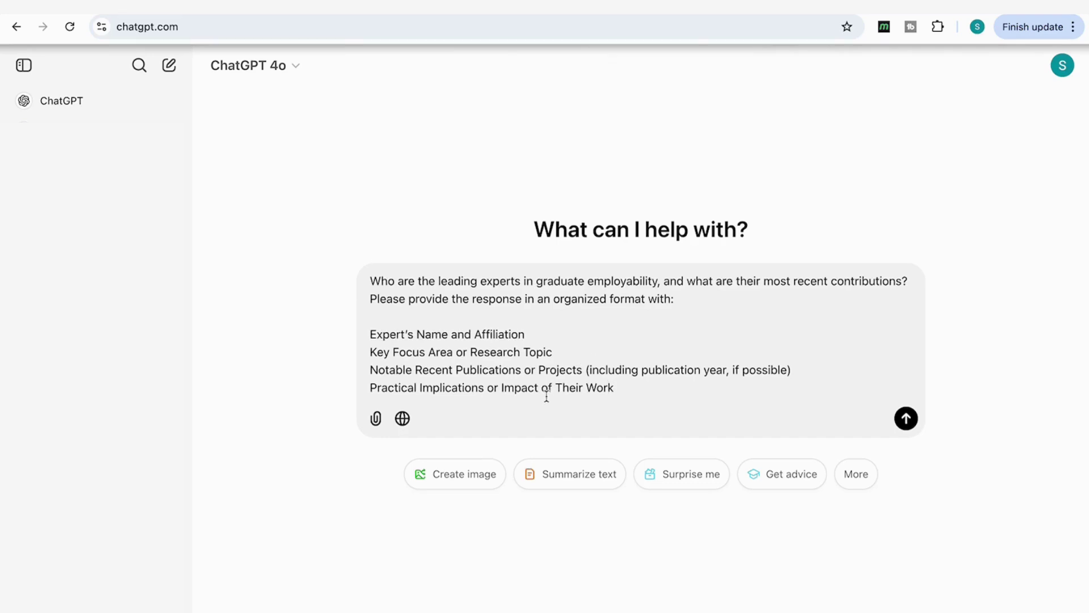
{"action": "left_click", "coordinate": [402, 420]}
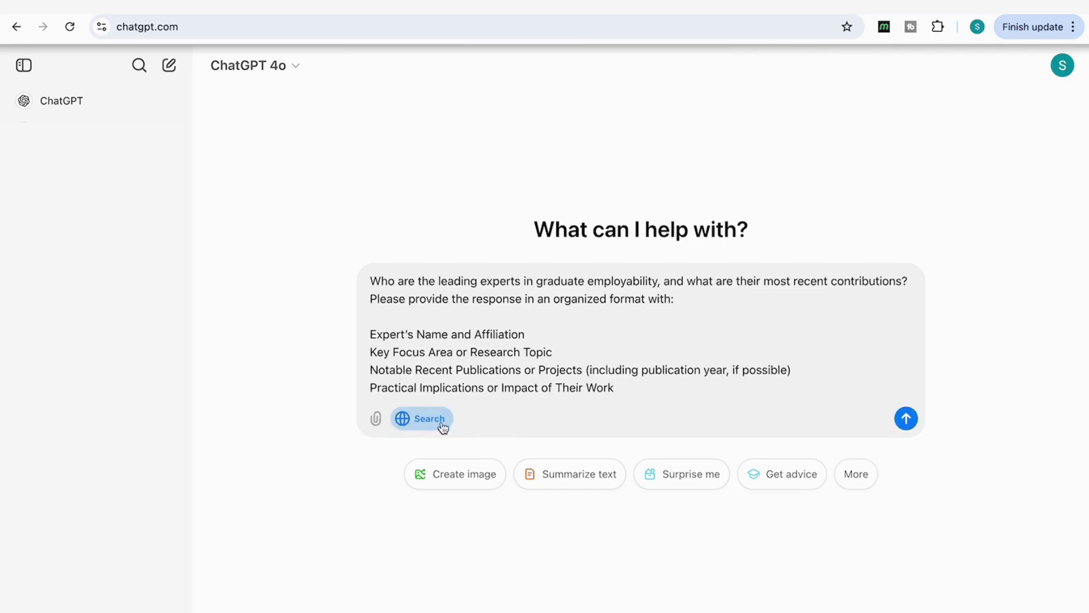
{"action": "left_click", "coordinate": [906, 427]}
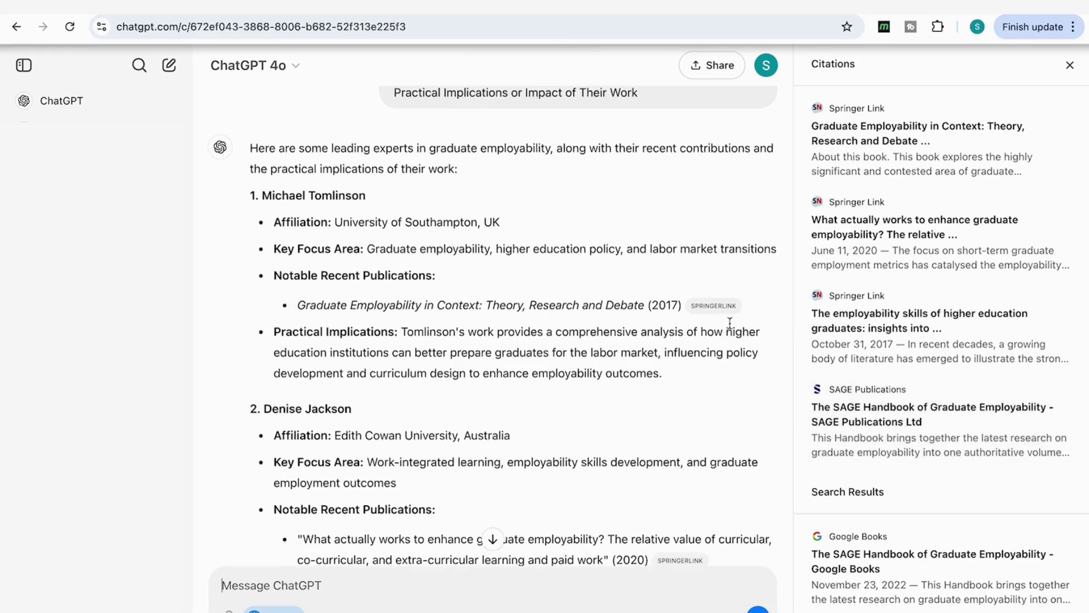
Review the first experts in the answer, checking affiliation, key focus area, notable recent publications and practical implications
{"action": "scroll", "coordinate": [703, 318], "scroll_direction": "up", "scroll_amount": 2}
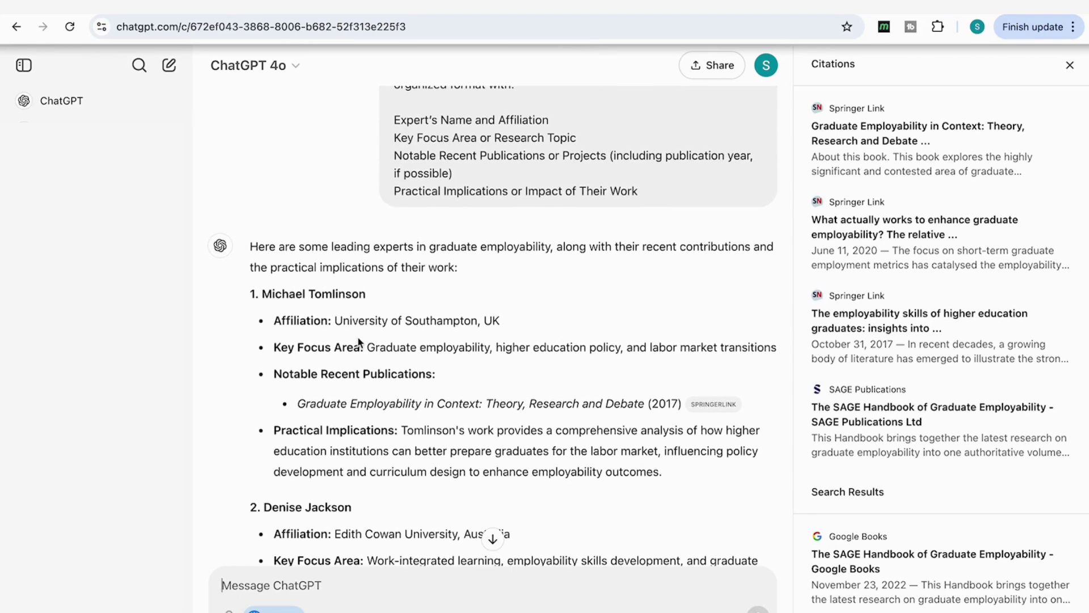
{"action": "scroll", "coordinate": [360, 343], "scroll_direction": "down", "scroll_amount": 1}
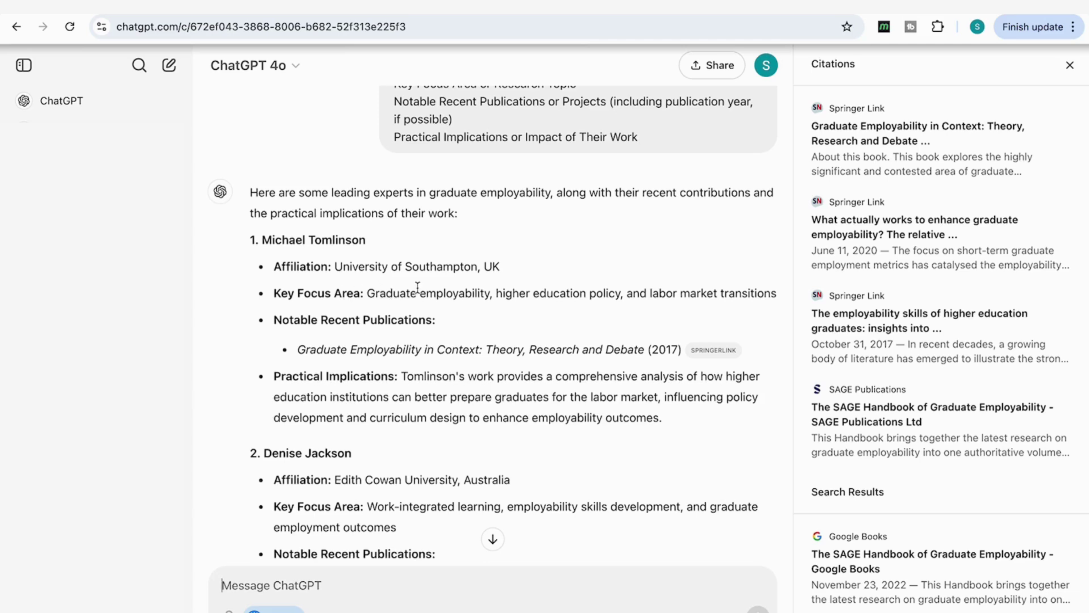
{"action": "scroll", "coordinate": [482, 292], "scroll_direction": "down", "scroll_amount": 1}
{"action": "scroll", "coordinate": [482, 292], "scroll_direction": "down", "scroll_amount": 1}
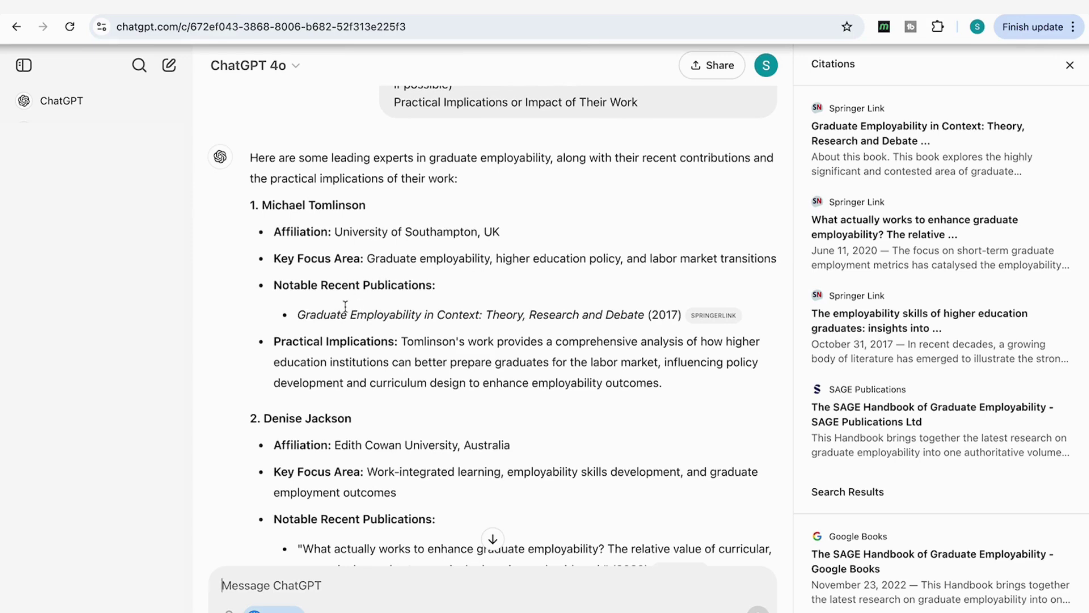
{"action": "scroll", "coordinate": [392, 310], "scroll_direction": "down", "scroll_amount": 2}
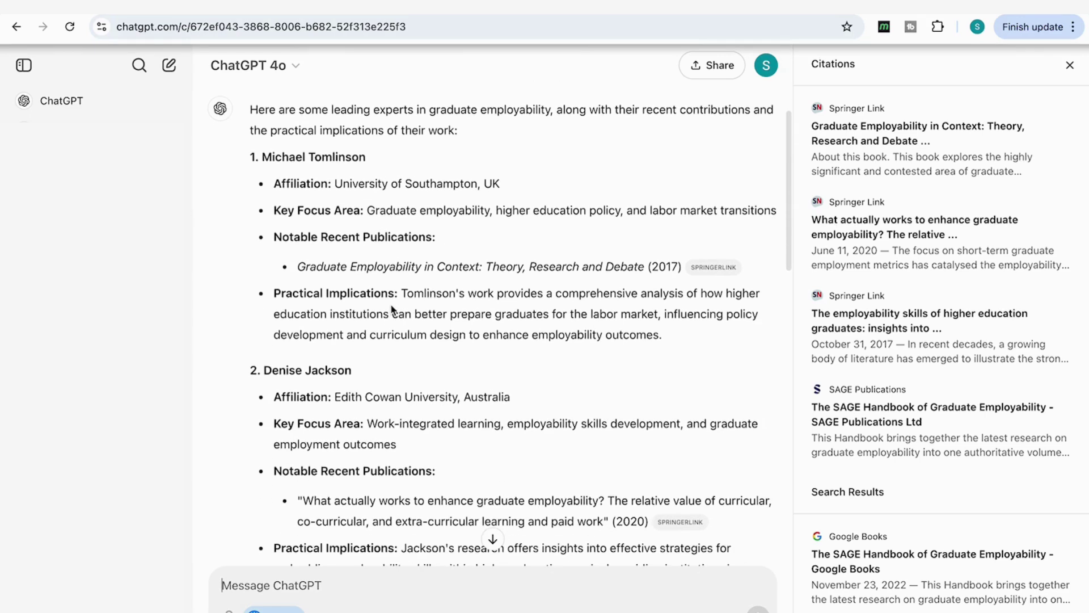
Open the SpringerLink source for "Graduate Employability in Context", check the book's overview and editors, and close the page
{"action": "left_click", "coordinate": [722, 269]}
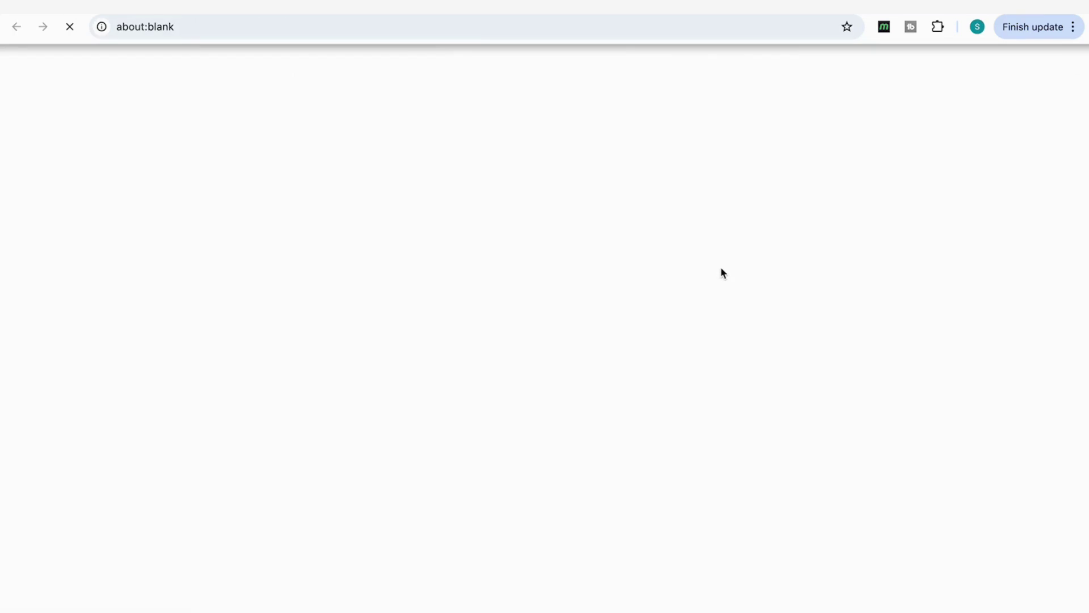
{"action": "scroll", "coordinate": [574, 367], "scroll_direction": "down", "scroll_amount": 4}
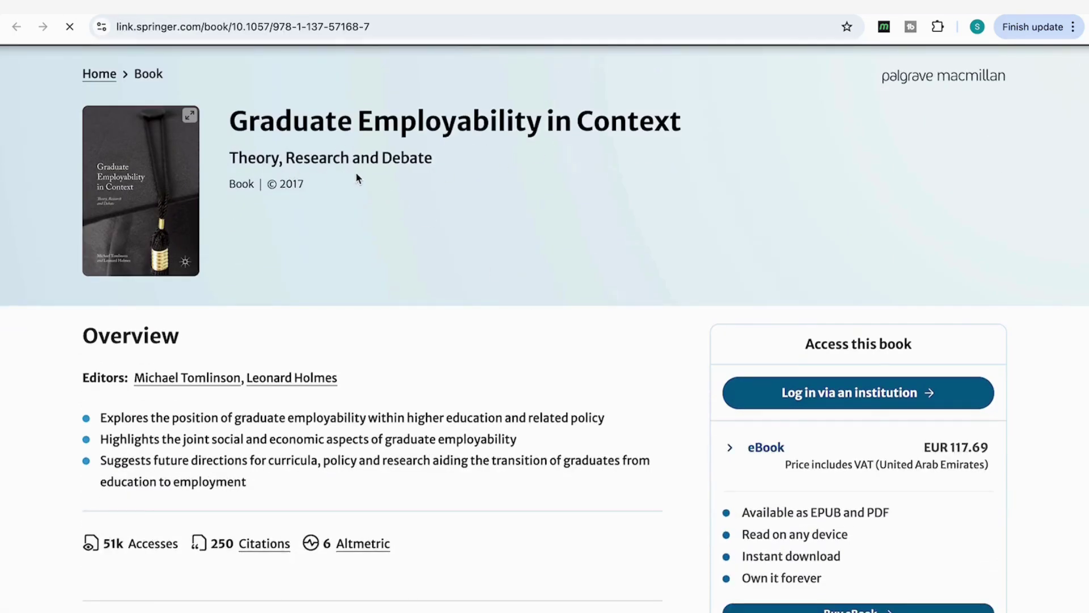
{"action": "scroll", "coordinate": [404, 262], "scroll_direction": "down", "scroll_amount": 2}
{"action": "scroll", "coordinate": [405, 265], "scroll_direction": "down", "scroll_amount": 1}
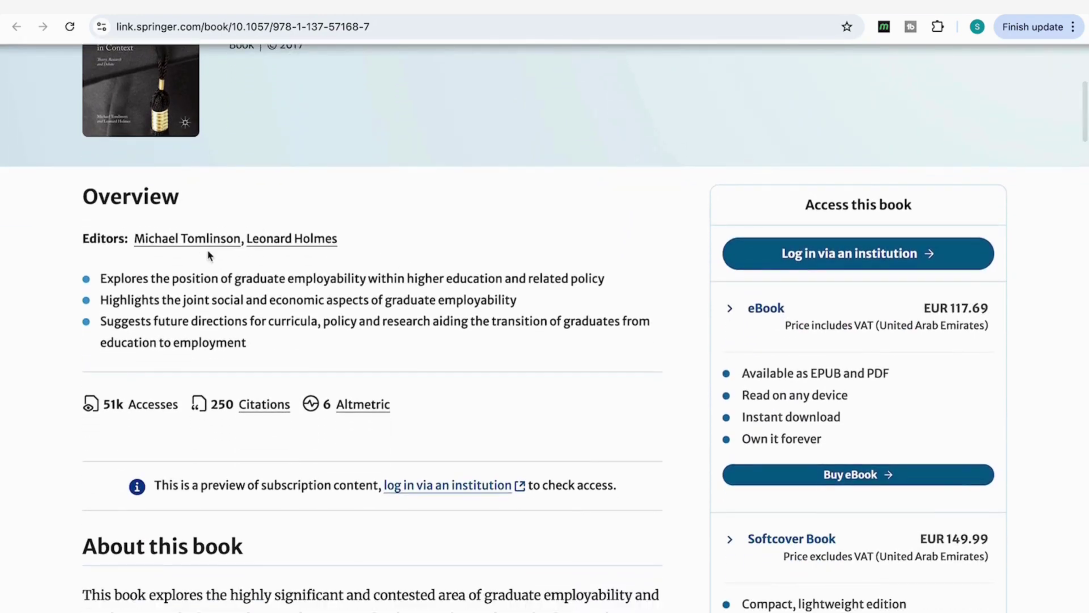
{"action": "key", "text": "super+w"}
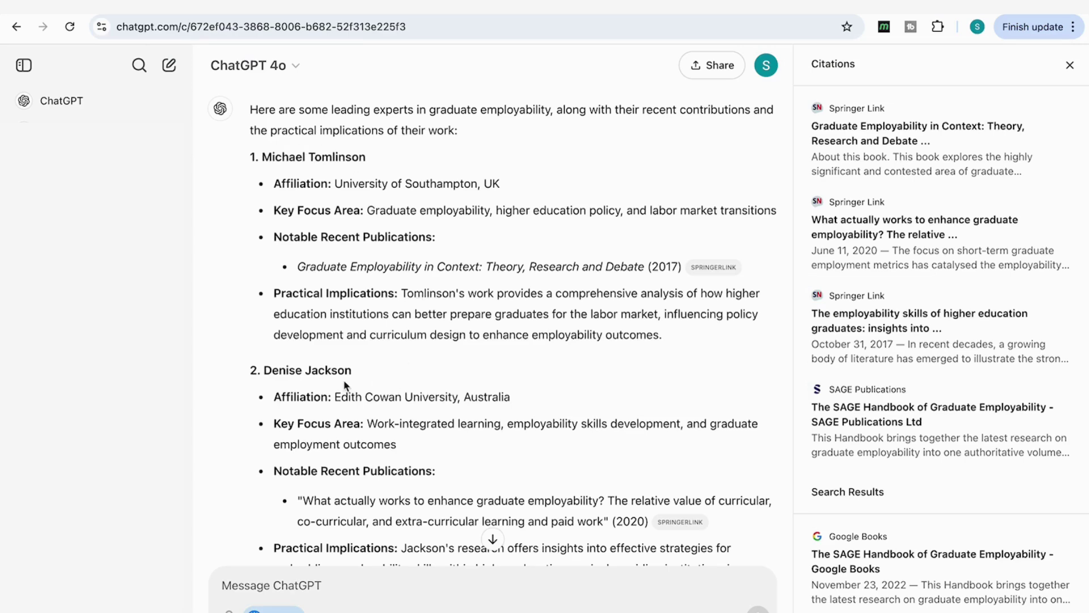
Check the SpringerLink article cited for "What actually works to enhance graduate employability?" and return to review the remaining experts in the answer
{"action": "scroll", "coordinate": [604, 368], "scroll_direction": "down", "scroll_amount": 5}
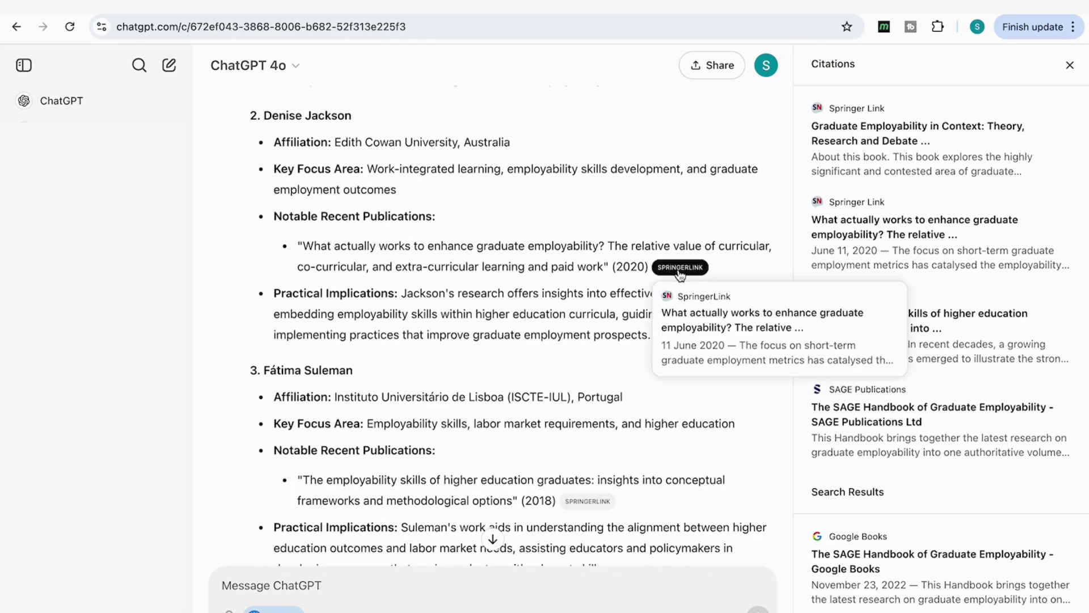
{"action": "left_click", "coordinate": [680, 269]}
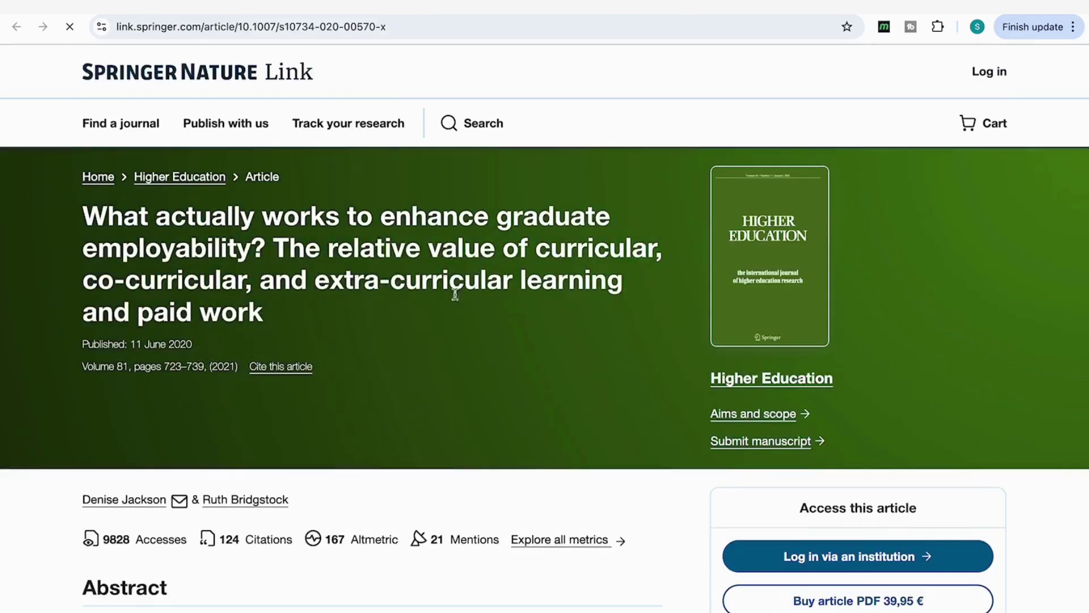
{"action": "scroll", "coordinate": [399, 336], "scroll_direction": "down", "scroll_amount": 1}
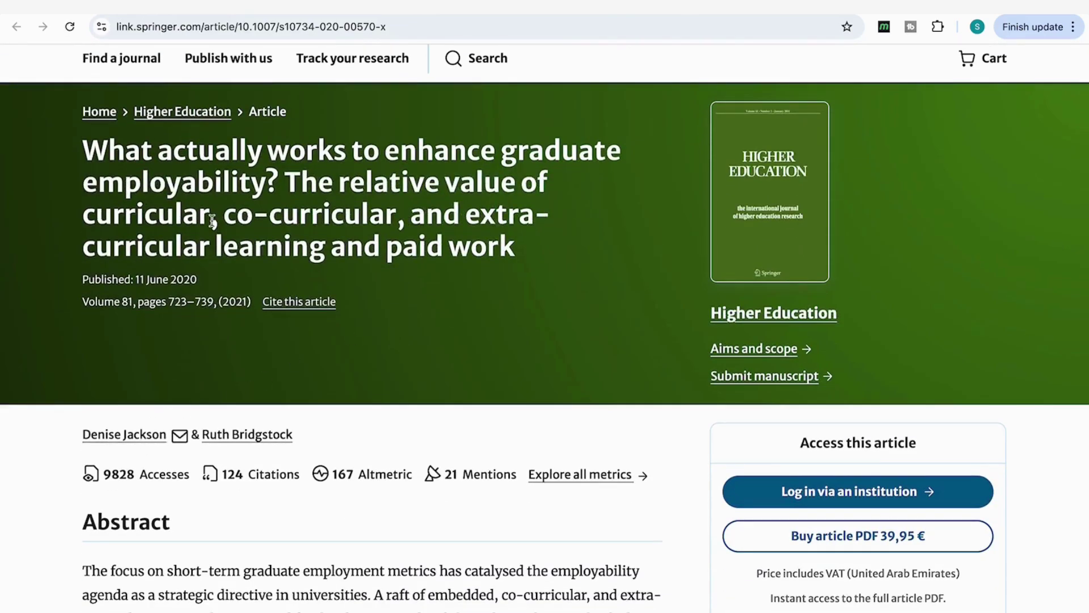
{"action": "left_click", "coordinate": [173, 7]}
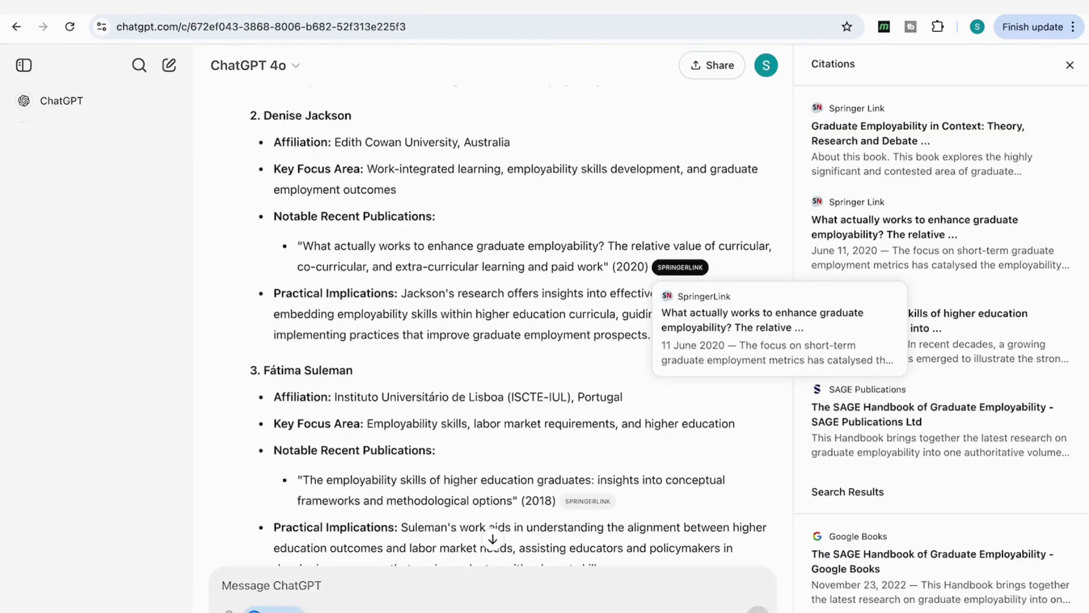
{"action": "scroll", "coordinate": [394, 343], "scroll_direction": "down", "scroll_amount": 6}
{"action": "scroll", "coordinate": [395, 344], "scroll_direction": "down", "scroll_amount": 3}
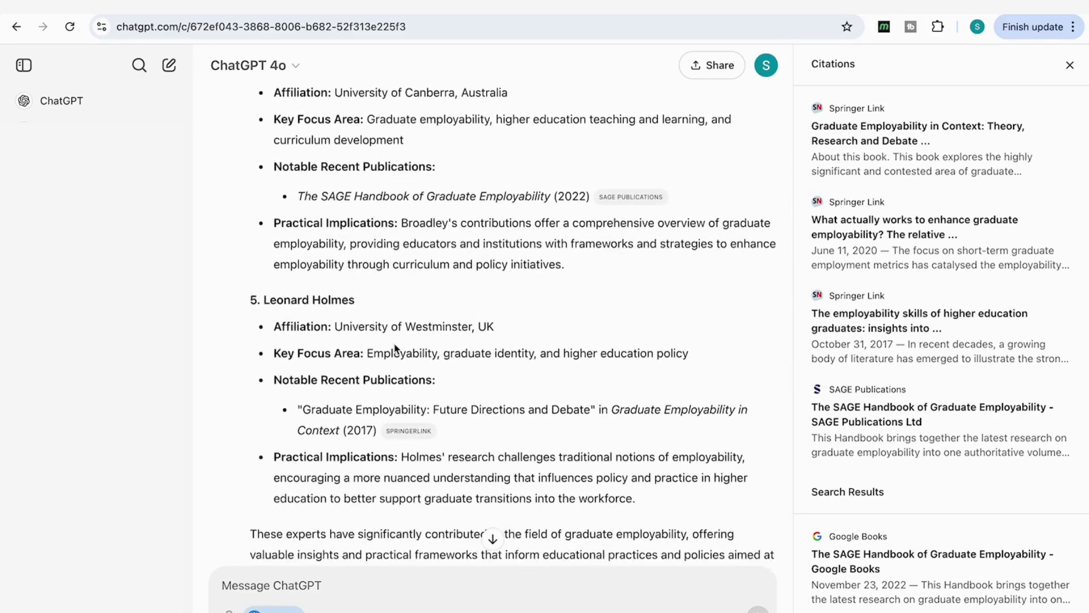
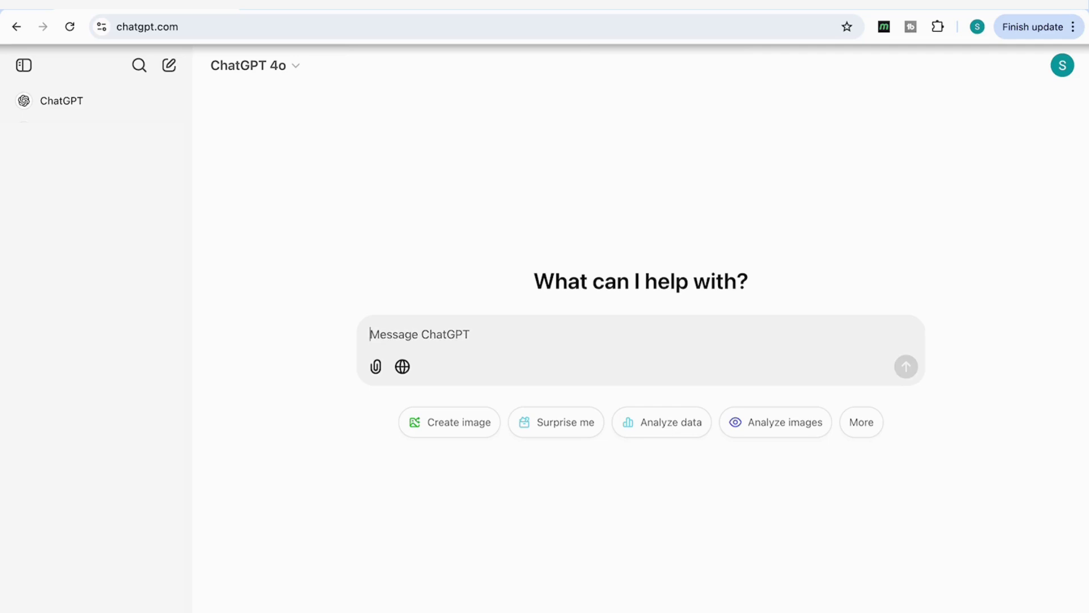
With web search on, ask "What are the latest statistics on AI usage? Can you provide references to support these numbers."
{"action": "type", "text": "What are the latest statistics on AI usage? Can you provide references to support these numbers."}
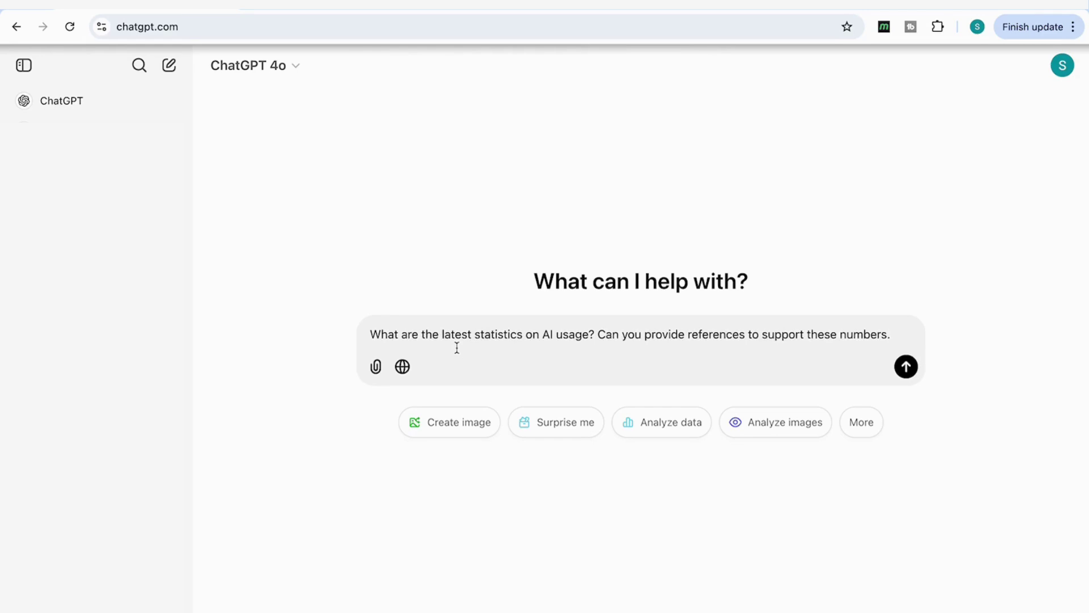
{"action": "left_click", "coordinate": [402, 368]}
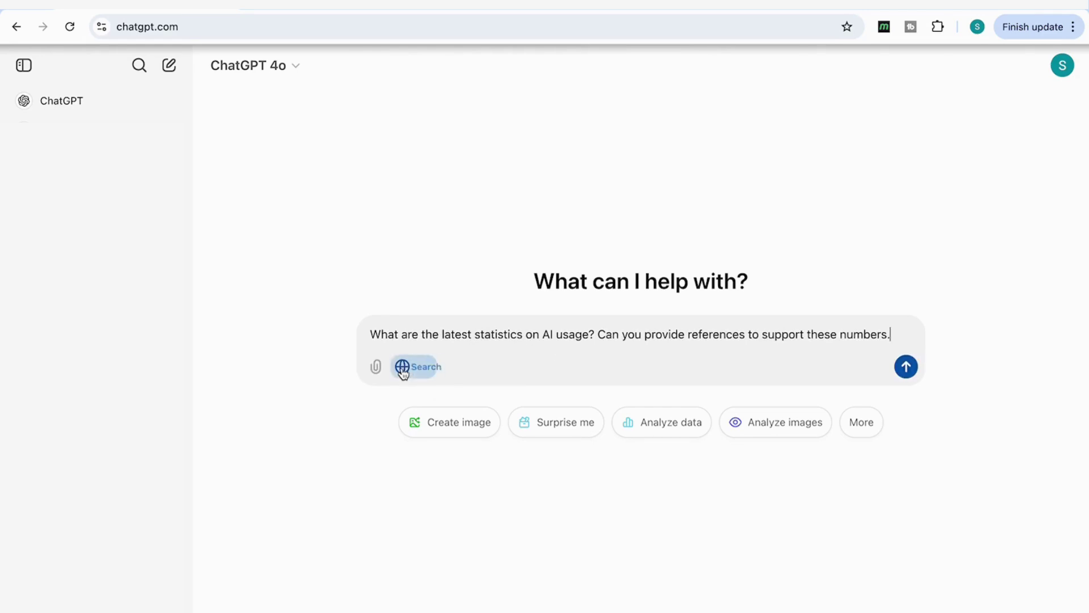
{"action": "left_click", "coordinate": [906, 366]}
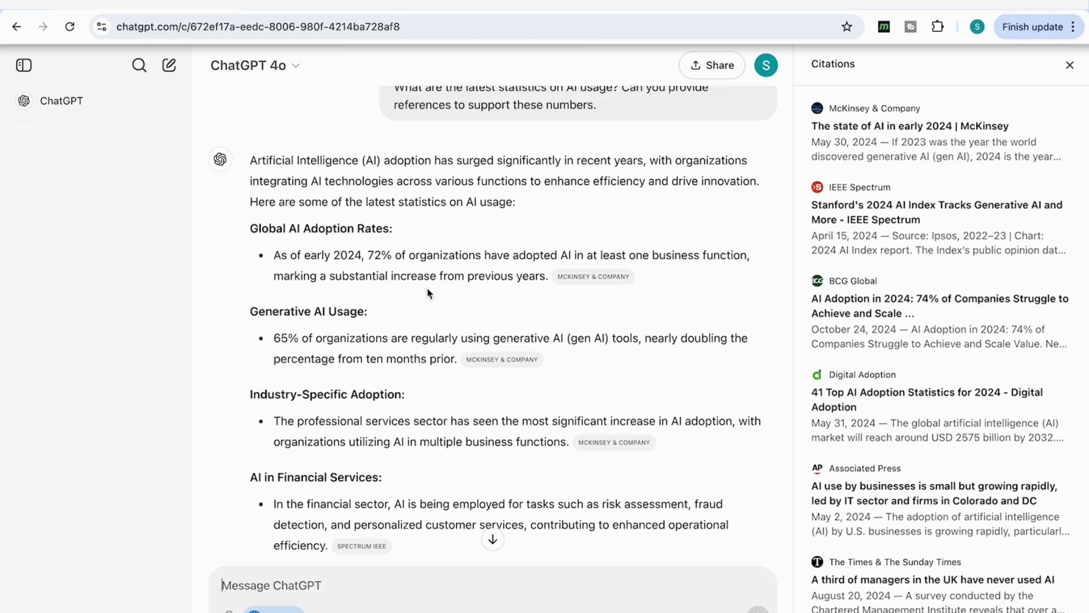
Open the McKinsey source cited for the global AI adoption rate and find "72" in the article to verify the claim
{"action": "left_click", "coordinate": [592, 277]}
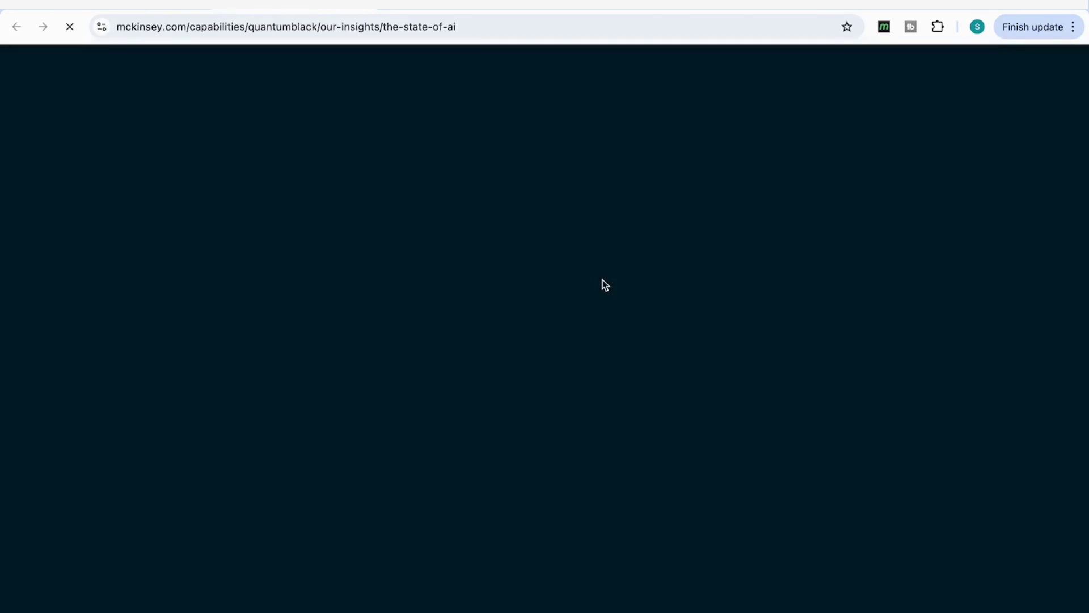
{"action": "scroll", "coordinate": [675, 191], "scroll_direction": "down", "scroll_amount": 10}
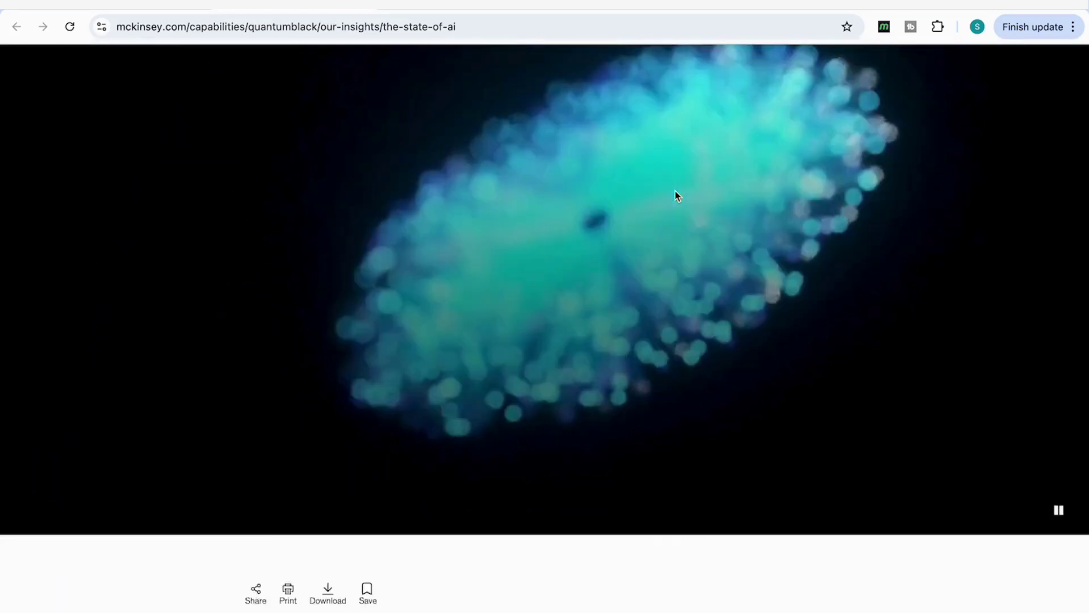
{"action": "key", "text": "ctrl+f"}
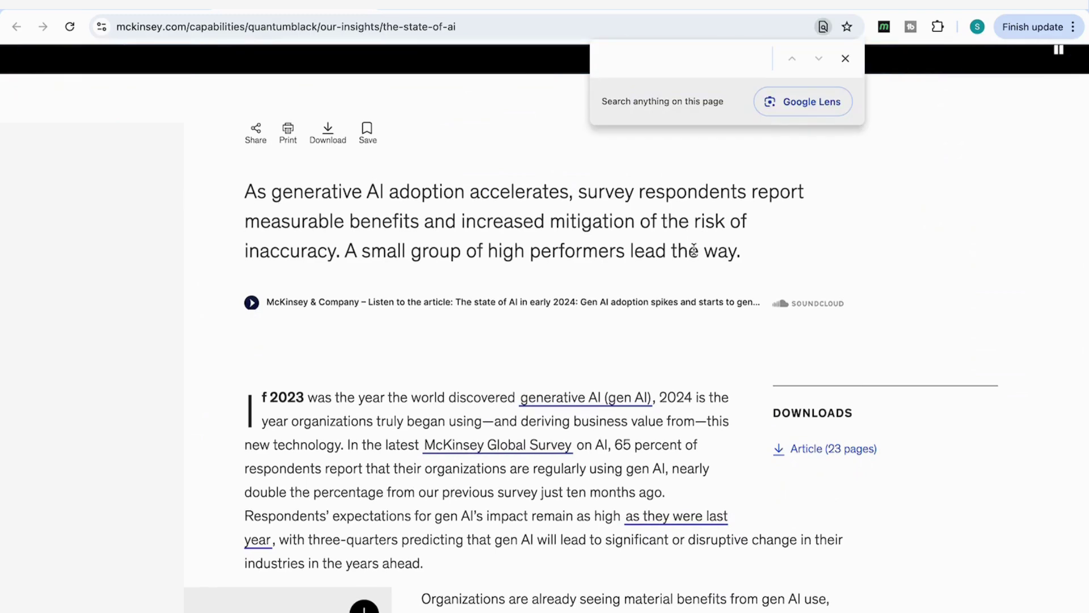
{"action": "type", "text": "72"}
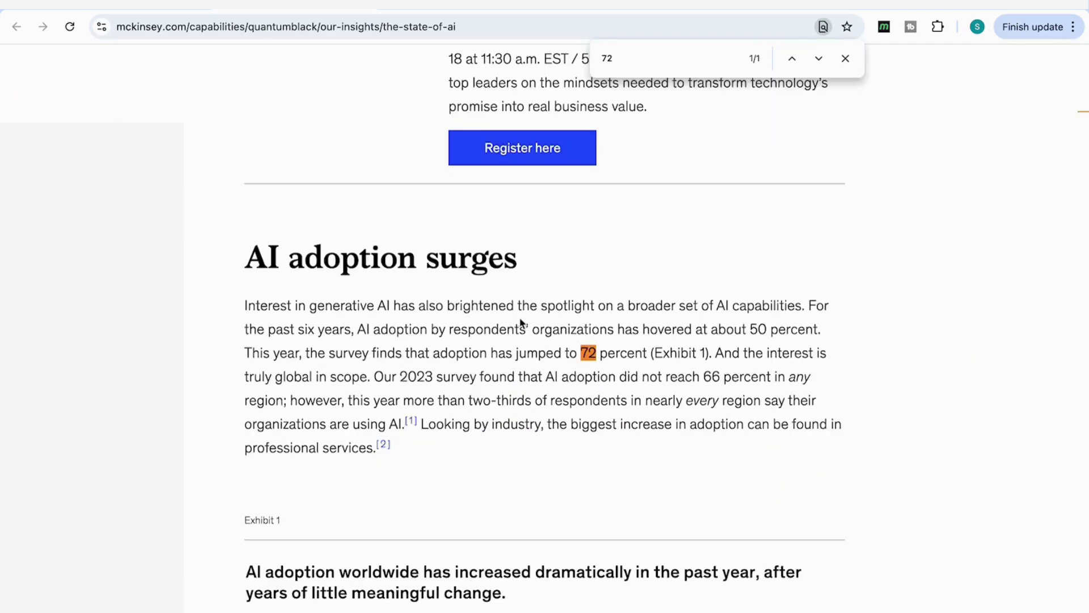
{"action": "scroll", "coordinate": [444, 336], "scroll_direction": "down", "scroll_amount": 1}
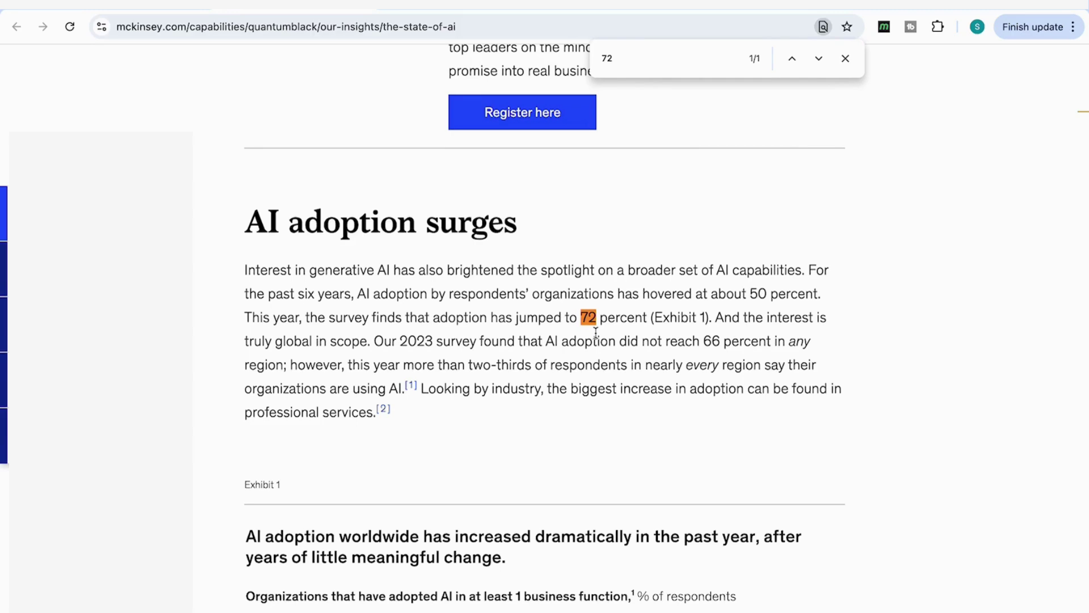
{"action": "key", "text": "Escape"}
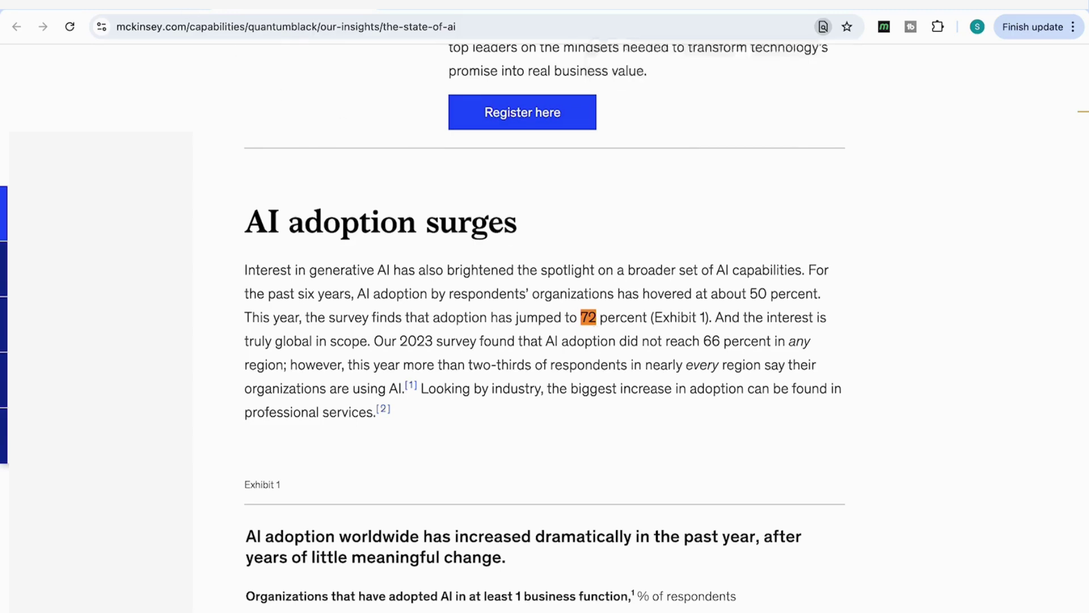
Look over the McKinsey article's introduction, then return to the chat and review the remaining AI statistics and their cited sources
{"action": "key", "text": "ctrl+Tab"}
{"action": "scroll", "coordinate": [391, 320], "scroll_direction": "down", "scroll_amount": 1}
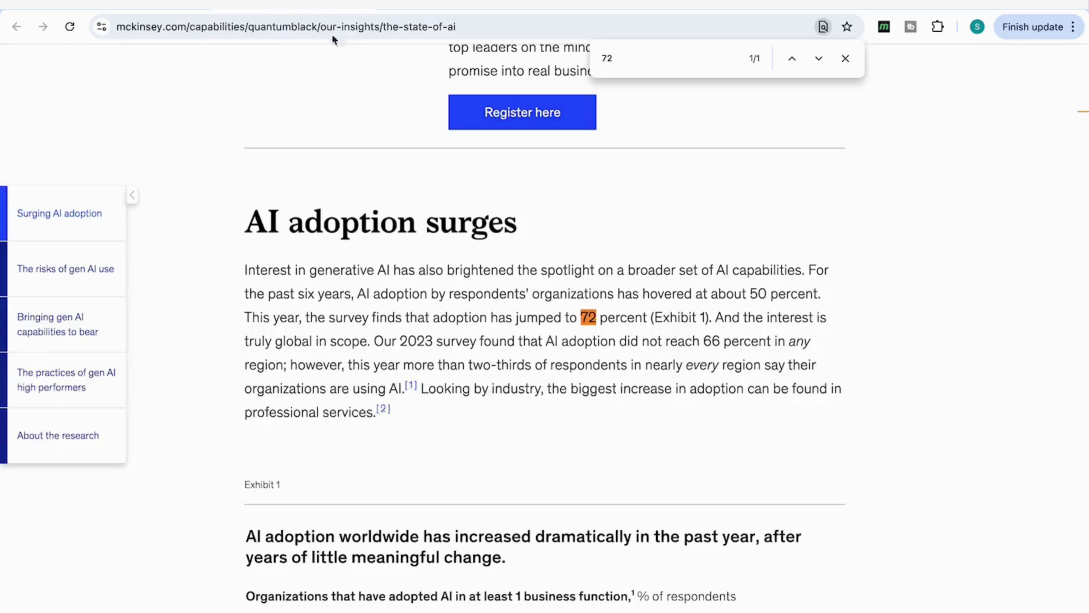
{"action": "scroll", "coordinate": [418, 229], "scroll_direction": "up", "scroll_amount": 15}
{"action": "scroll", "coordinate": [418, 229], "scroll_direction": "down", "scroll_amount": 5}
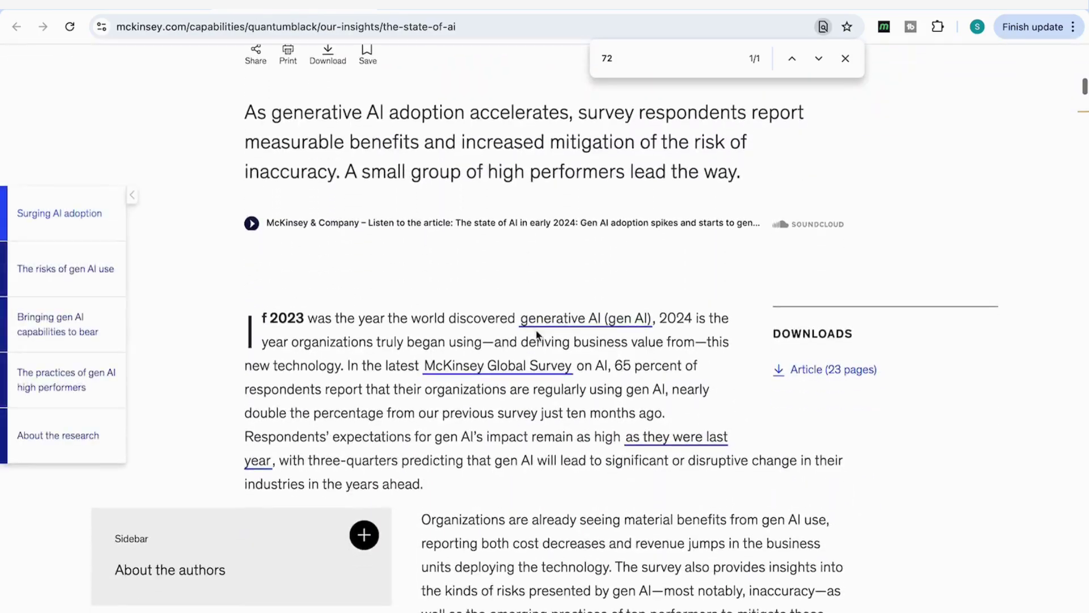
{"action": "left_click", "coordinate": [50, 5]}
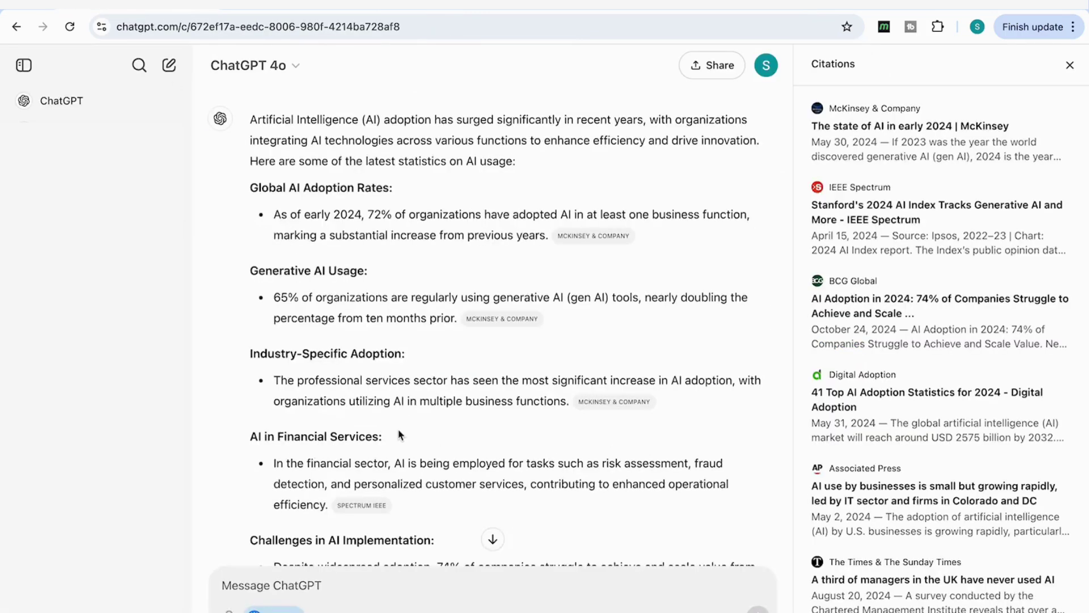
{"action": "scroll", "coordinate": [398, 435], "scroll_direction": "down", "scroll_amount": 4}
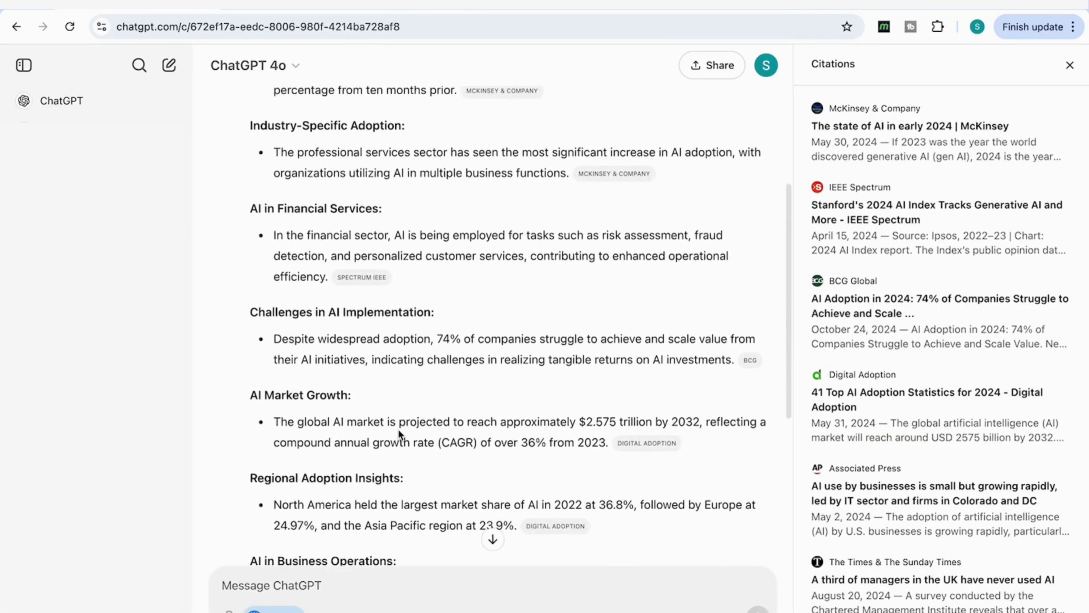
{"action": "scroll", "coordinate": [399, 435], "scroll_direction": "up", "scroll_amount": 5}
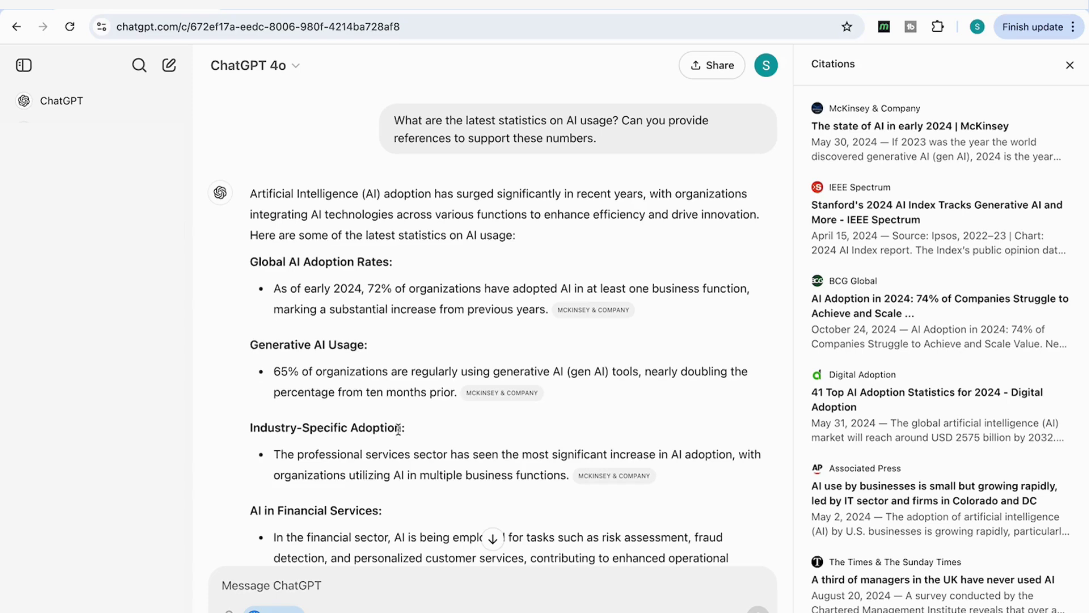
In a new chat, ask "What are the most influential scholarly articles on graduate employability?"
{"action": "key", "text": "ctrl+shift+o"}
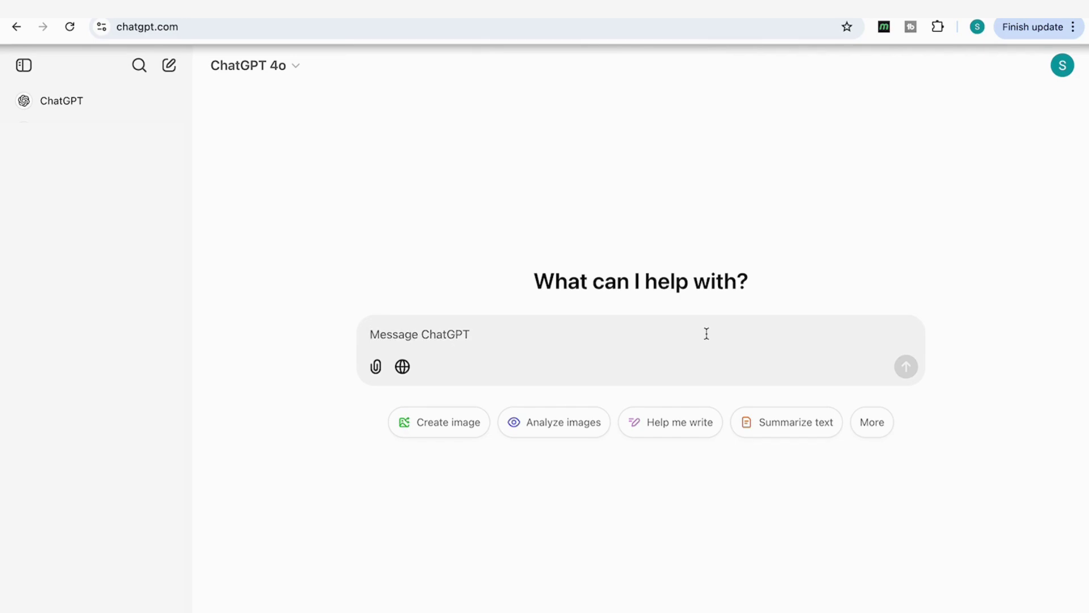
{"action": "type", "text": "What are the most influential scholarly articles on graduate employability?"}
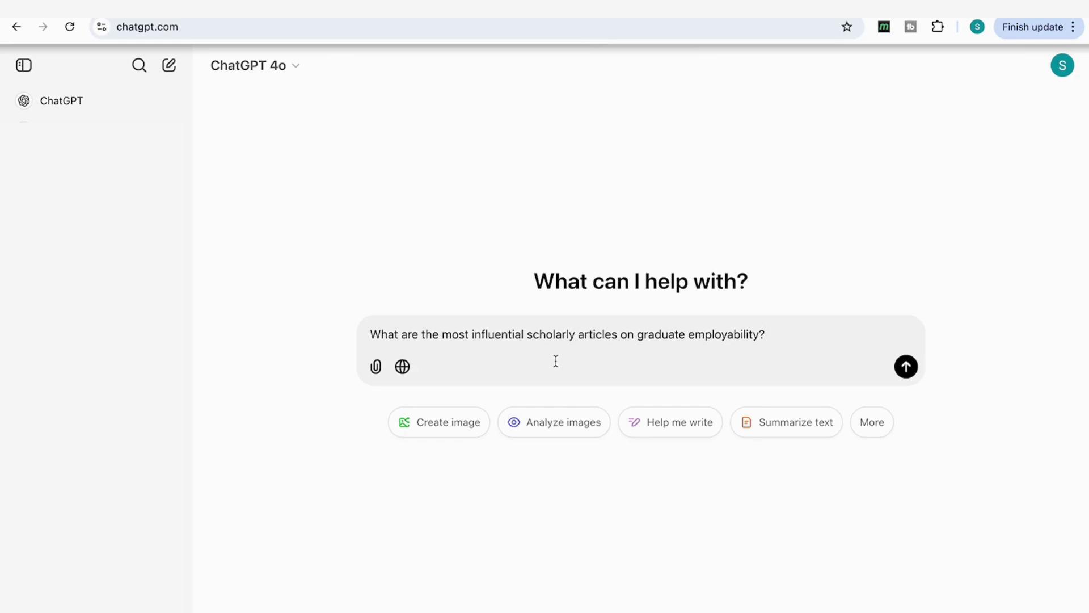
{"action": "left_click", "coordinate": [906, 367]}
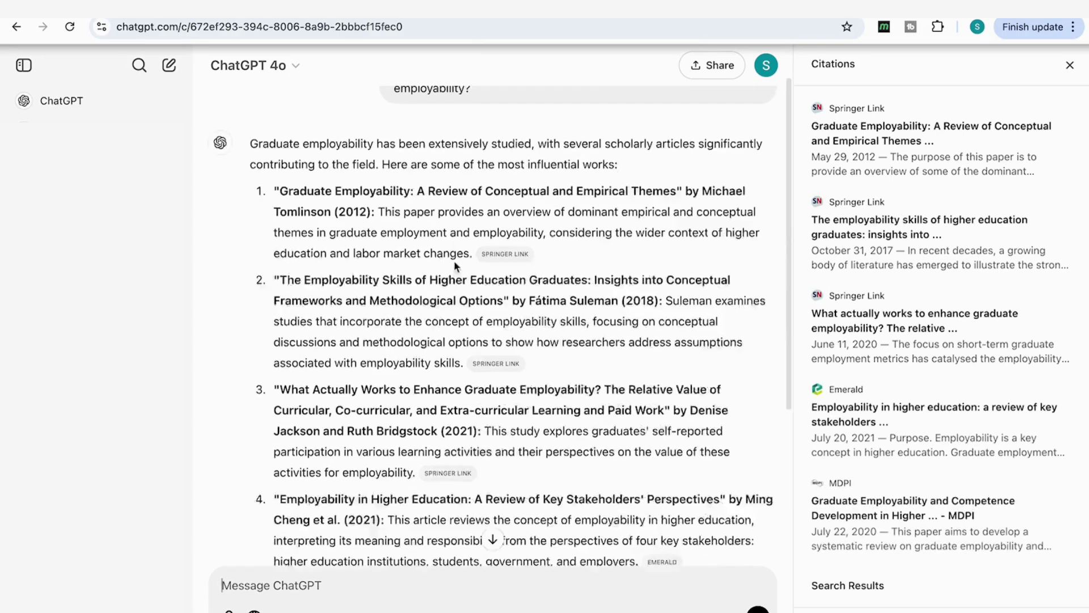
Check the Springer Link source for "Graduate Employability: A Review of Conceptual and Empirical Themes", close it and review the other listed articles
{"action": "scroll", "coordinate": [454, 260], "scroll_direction": "down", "scroll_amount": 1}
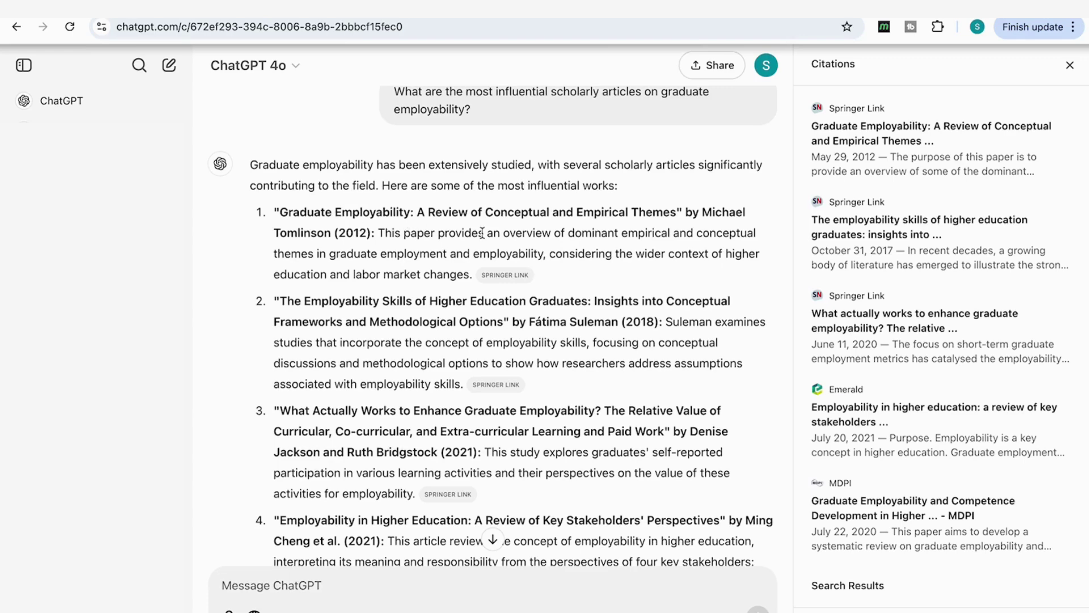
{"action": "scroll", "coordinate": [629, 238], "scroll_direction": "down", "scroll_amount": 1}
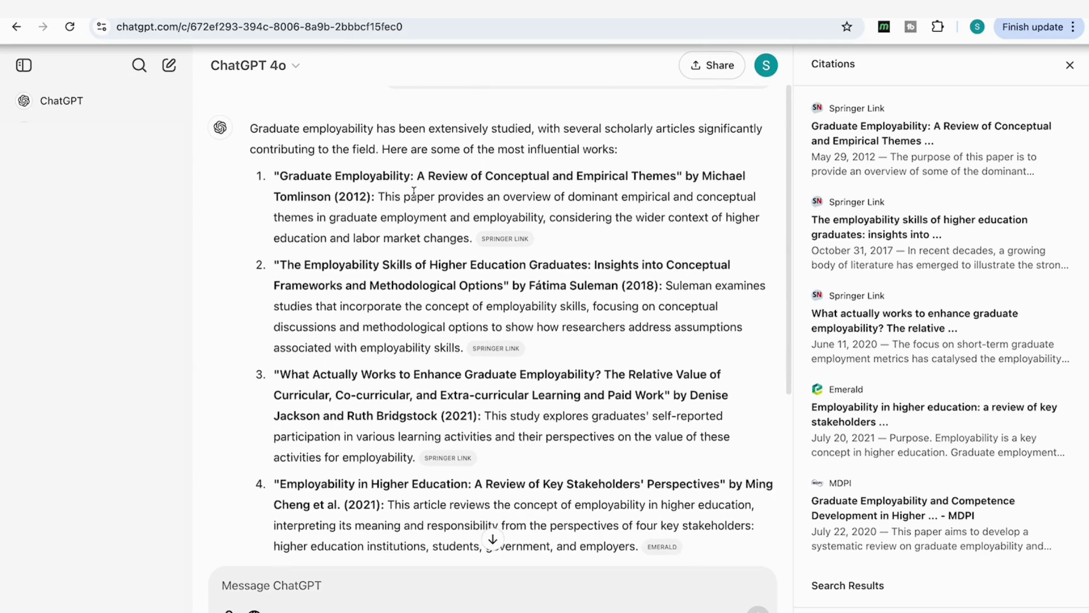
{"action": "left_click", "coordinate": [505, 239]}
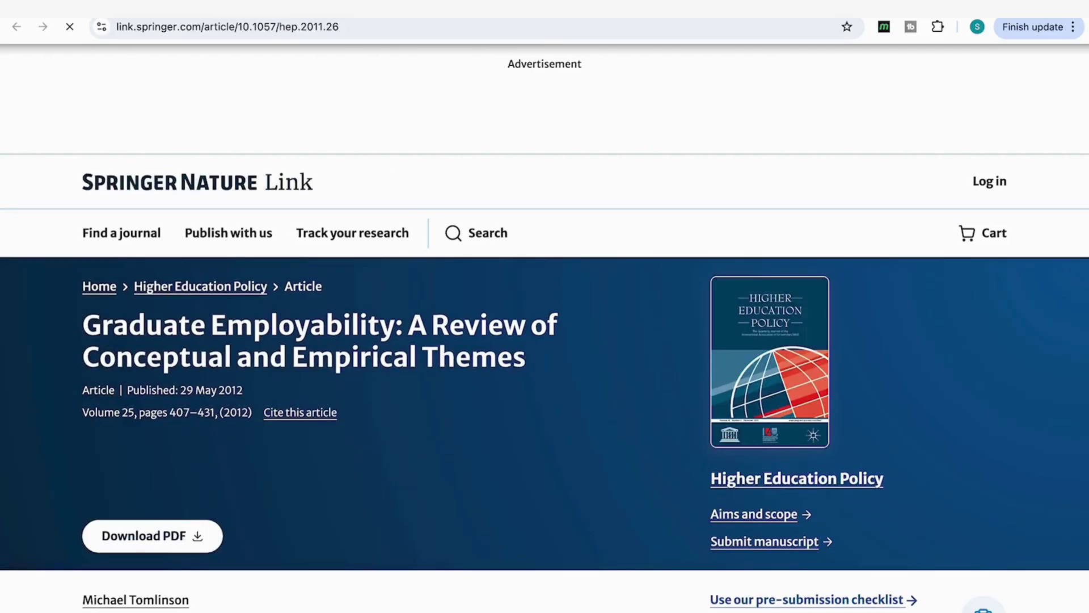
{"action": "key", "text": "ctrl+w"}
{"action": "scroll", "coordinate": [398, 332], "scroll_direction": "down", "scroll_amount": 2}
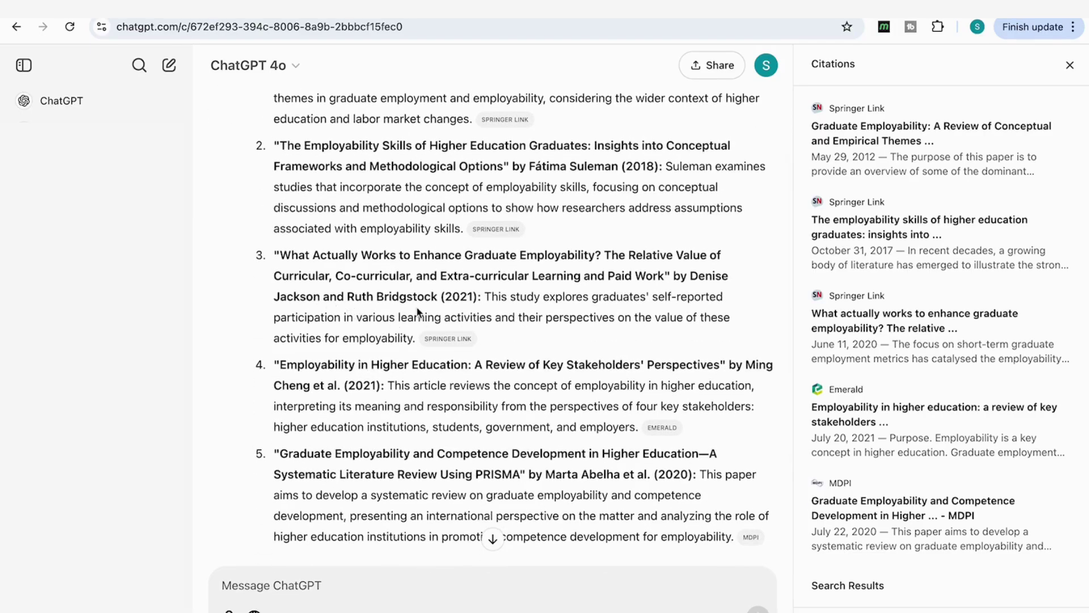
{"action": "scroll", "coordinate": [418, 312], "scroll_direction": "down", "scroll_amount": 1}
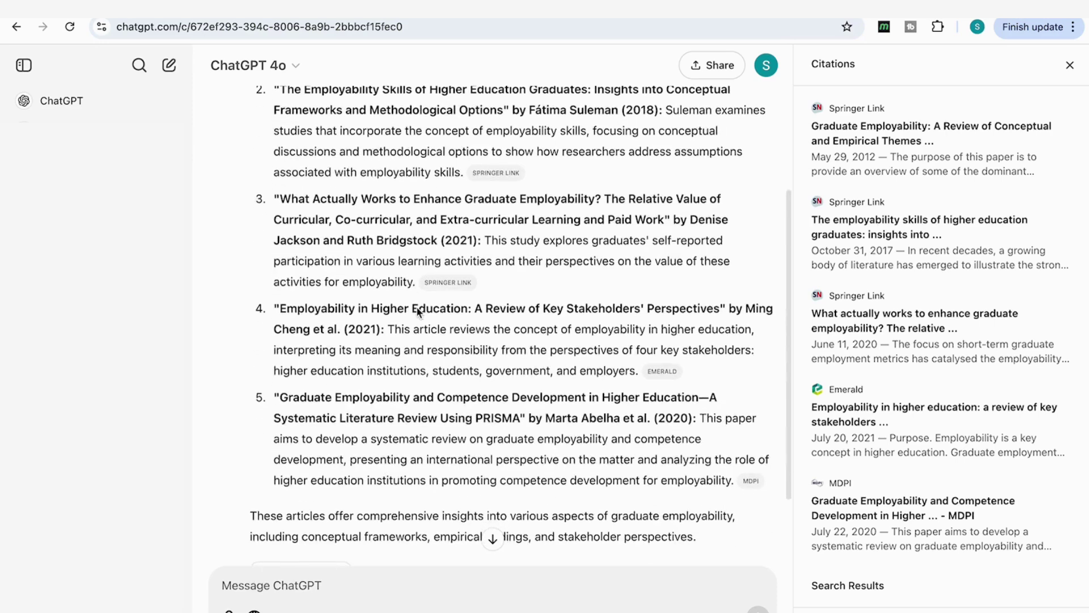
{"action": "scroll", "coordinate": [321, 342], "scroll_direction": "up", "scroll_amount": 4}
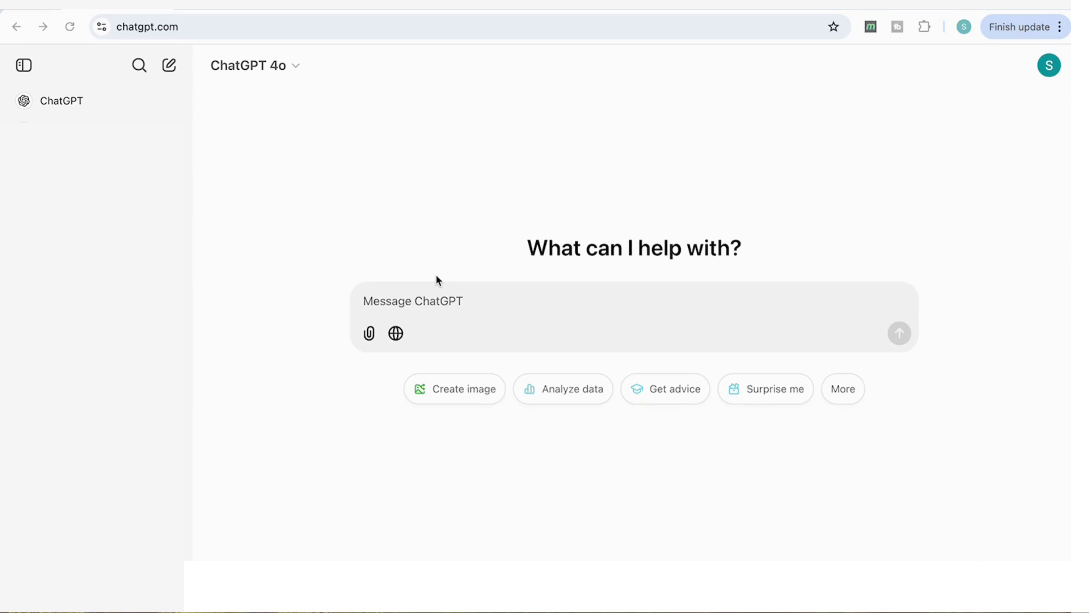
In a new chat with web search on, ask "Can you identify recent breakthroughs or advancements in AI in healthcare?"
{"action": "left_click", "coordinate": [415, 308]}
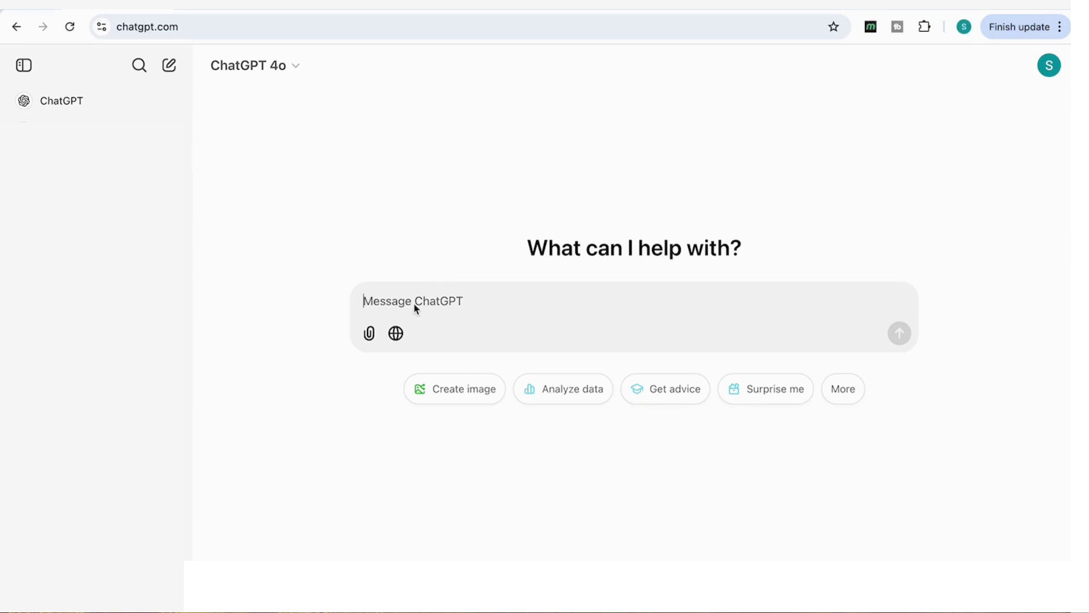
{"action": "type", "text": "Can you identify recent breakthroughs or advancements in AI in healthcare?"}
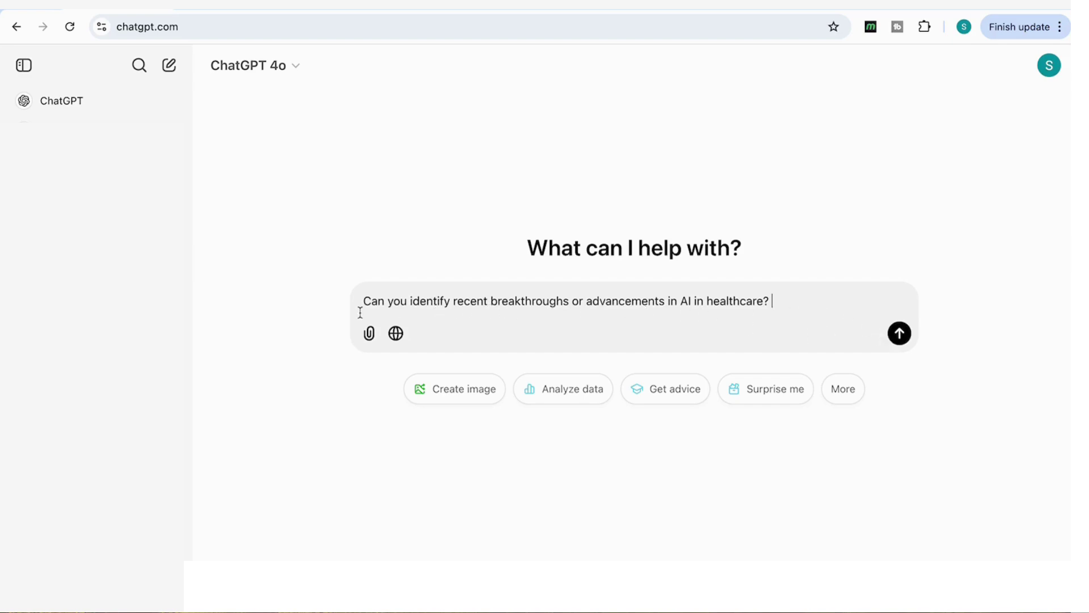
{"action": "left_click", "coordinate": [396, 333]}
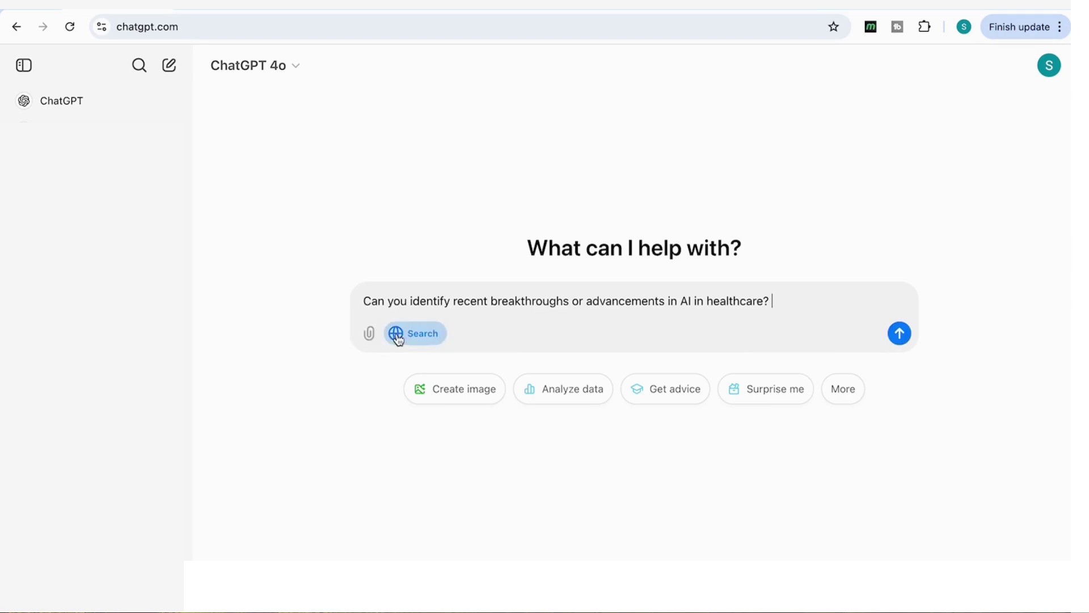
{"action": "left_click", "coordinate": [900, 334]}
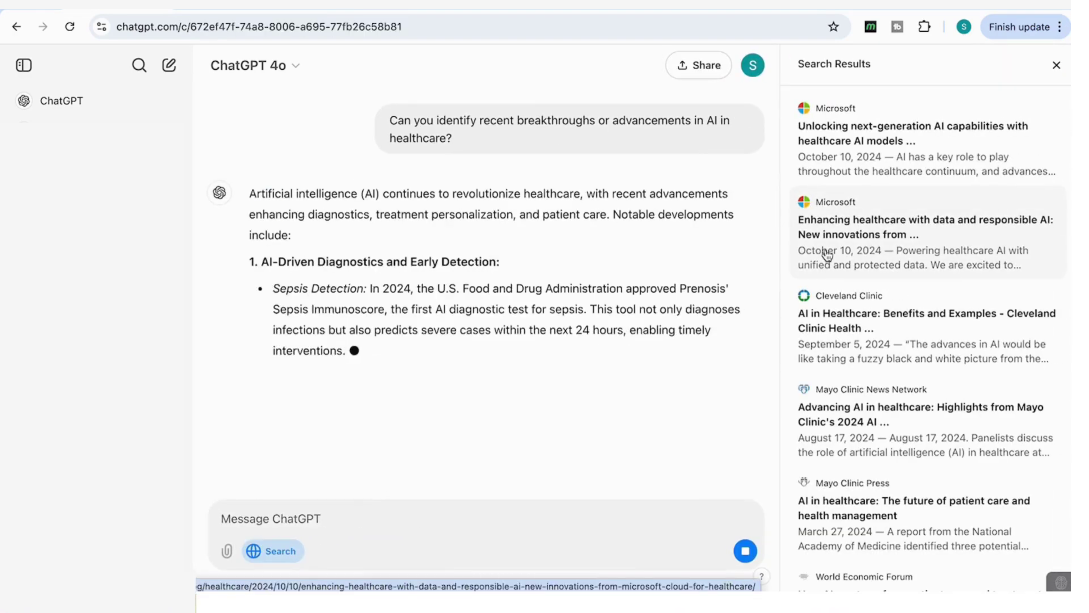
Check the Time article cited for the sepsis detection breakthrough, close it and review the other healthcare advancements in the answer
{"action": "scroll", "coordinate": [448, 170], "scroll_direction": "down", "scroll_amount": 3}
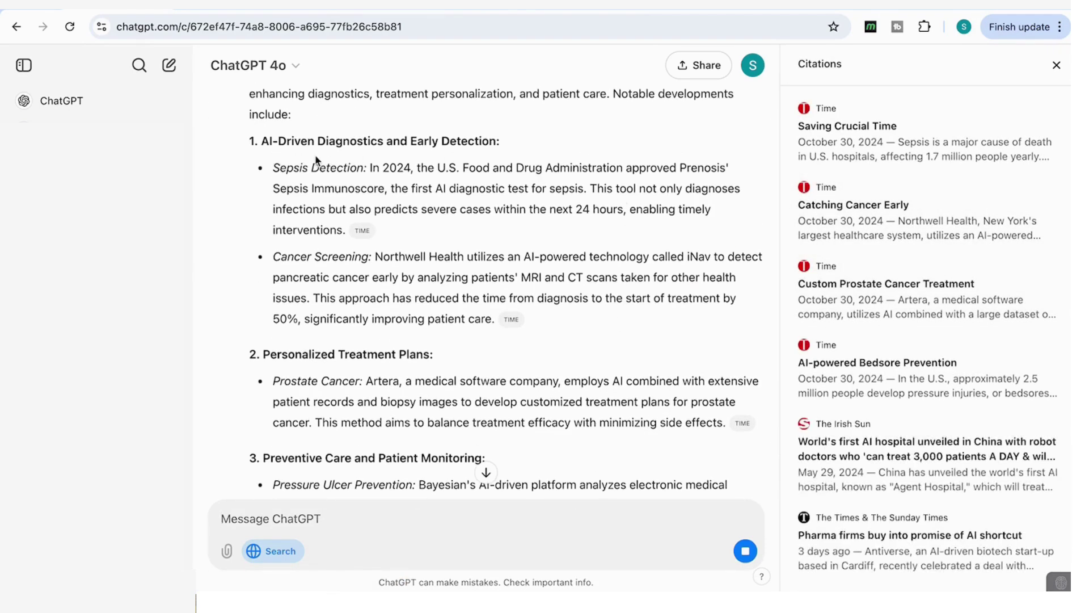
{"action": "scroll", "coordinate": [363, 170], "scroll_direction": "down", "scroll_amount": 1}
{"action": "scroll", "coordinate": [384, 182], "scroll_direction": "down", "scroll_amount": 1}
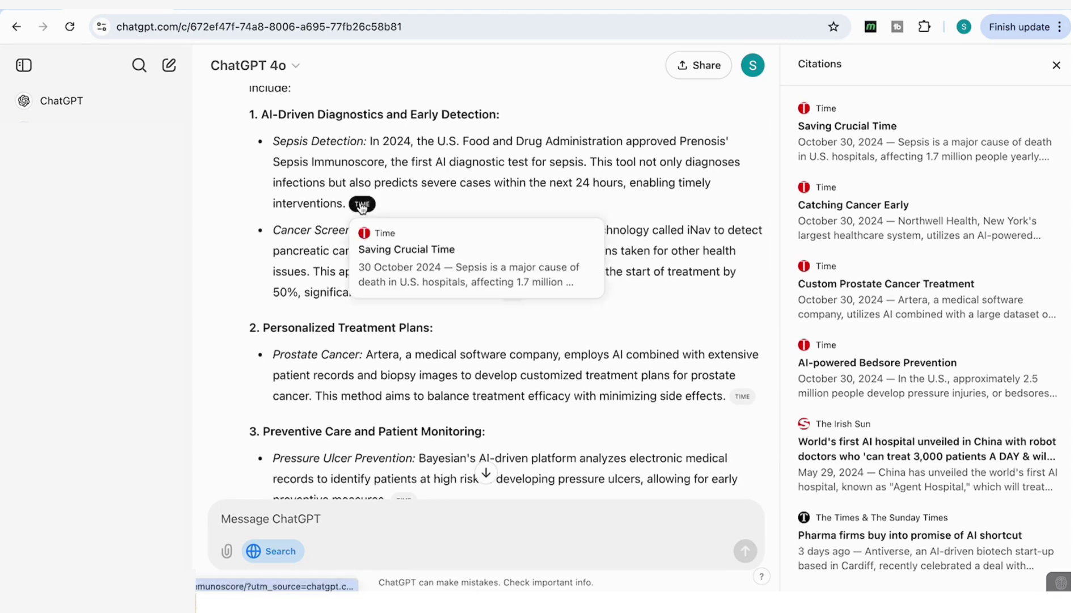
{"action": "left_click", "coordinate": [362, 206]}
{"action": "left_click", "coordinate": [362, 205]}
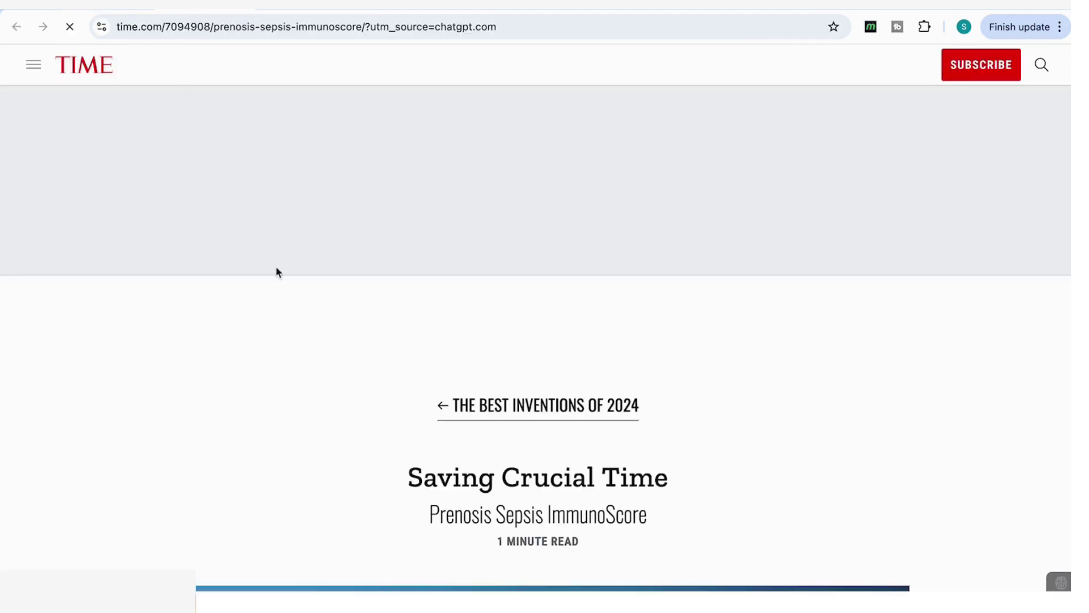
{"action": "scroll", "coordinate": [285, 289], "scroll_direction": "down", "scroll_amount": 7}
{"action": "key", "text": "ctrl+w"}
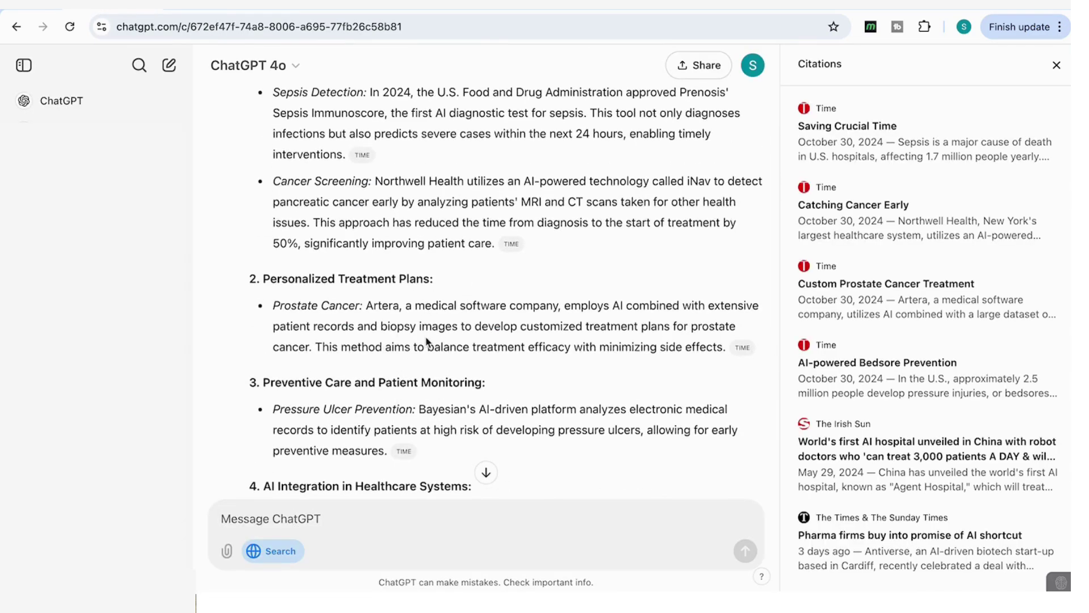
{"action": "scroll", "coordinate": [428, 341], "scroll_direction": "up", "scroll_amount": 1}
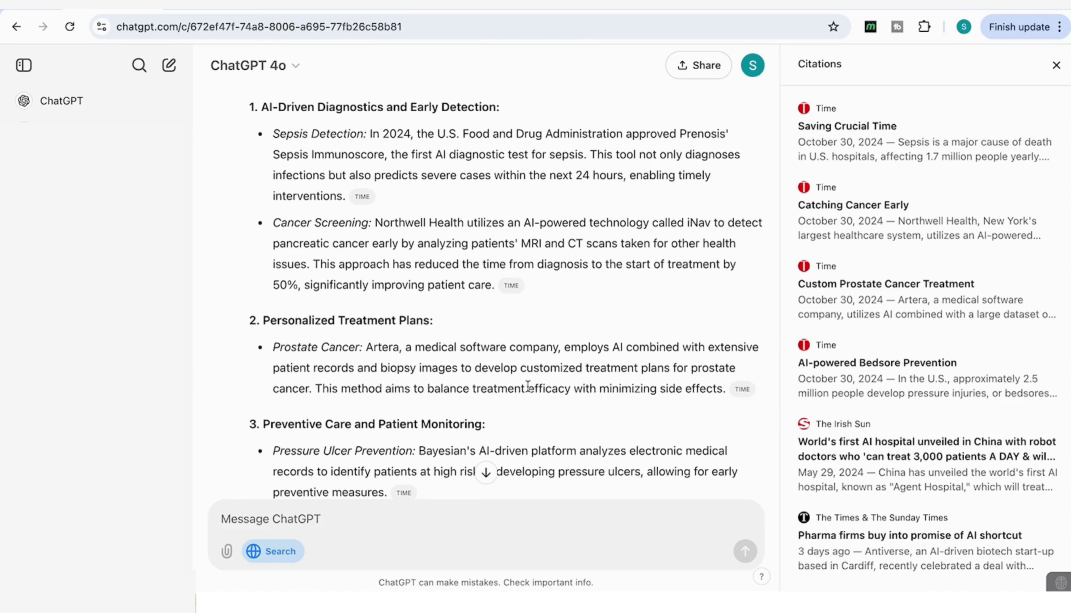
In a new chat with web search on, ask for case studies that highlight the impact of AI on healthcare, including diverse perspectives
{"action": "key", "text": "ctrl+Tab"}
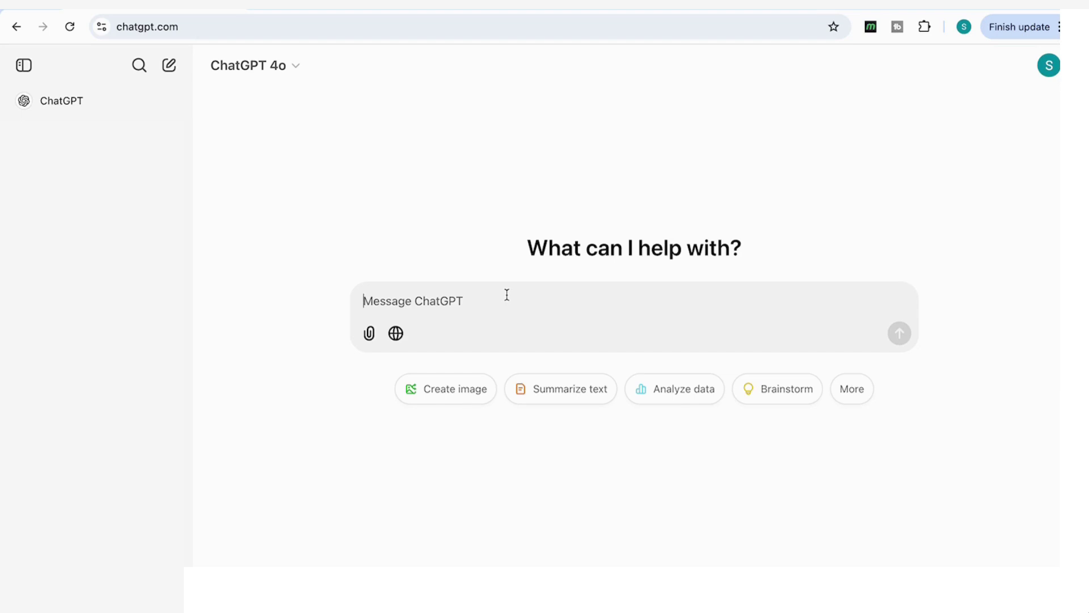
{"action": "type", "text": "What are some case studies that highlight the impact of AI on healthcare? Include diverse perspectives"}
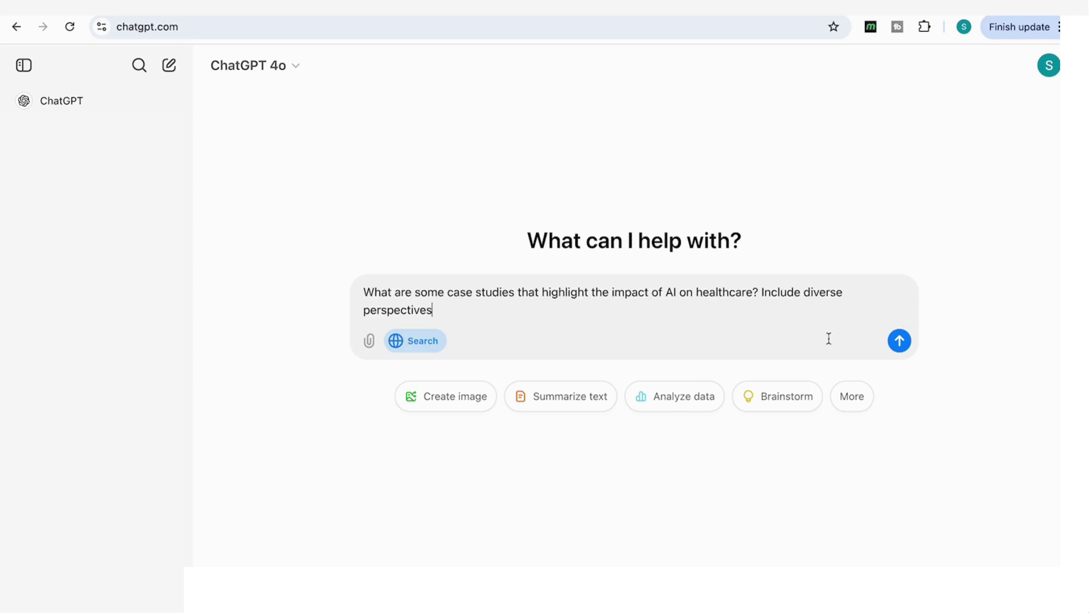
{"action": "left_click", "coordinate": [899, 341]}
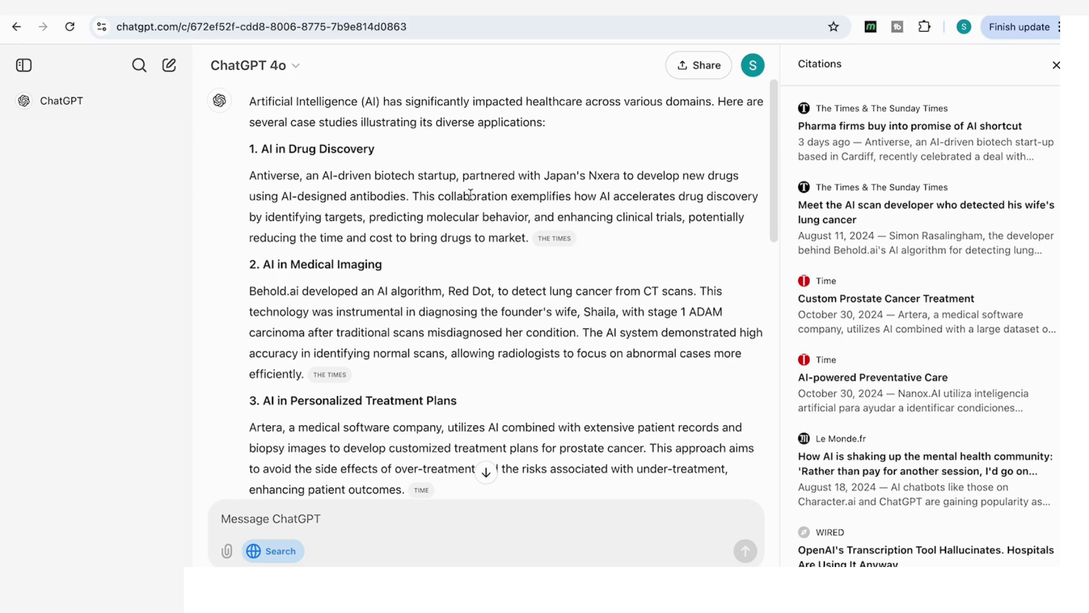
Review the healthcare AI case studies in the answer, from drug discovery to clinical documentation, along with their cited sources
{"action": "scroll", "coordinate": [373, 217], "scroll_direction": "down", "scroll_amount": 1}
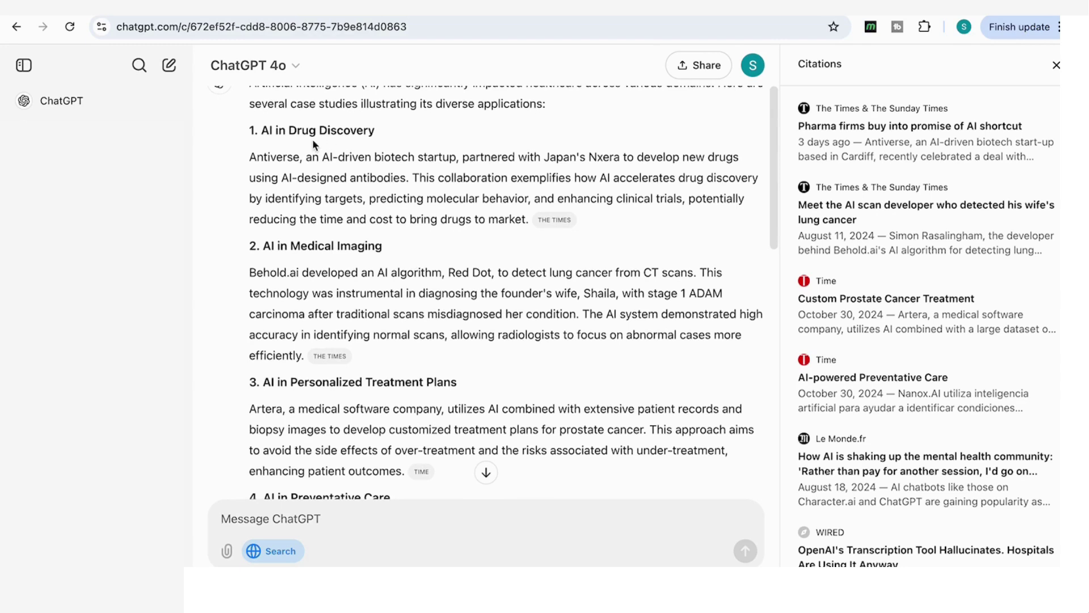
{"action": "scroll", "coordinate": [313, 143], "scroll_direction": "down", "scroll_amount": 3}
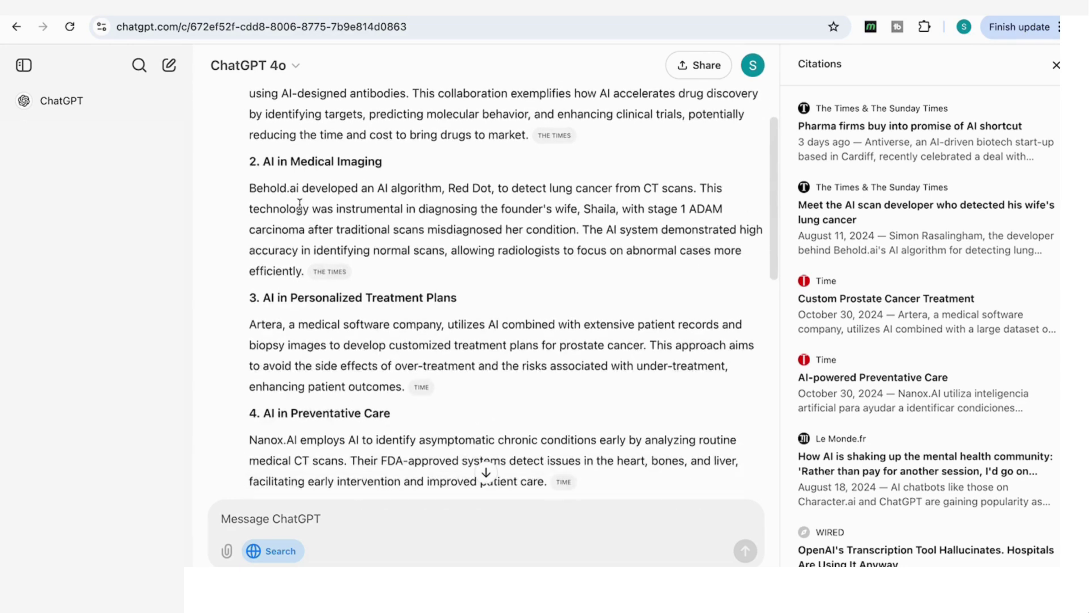
{"action": "scroll", "coordinate": [415, 223], "scroll_direction": "down", "scroll_amount": 1}
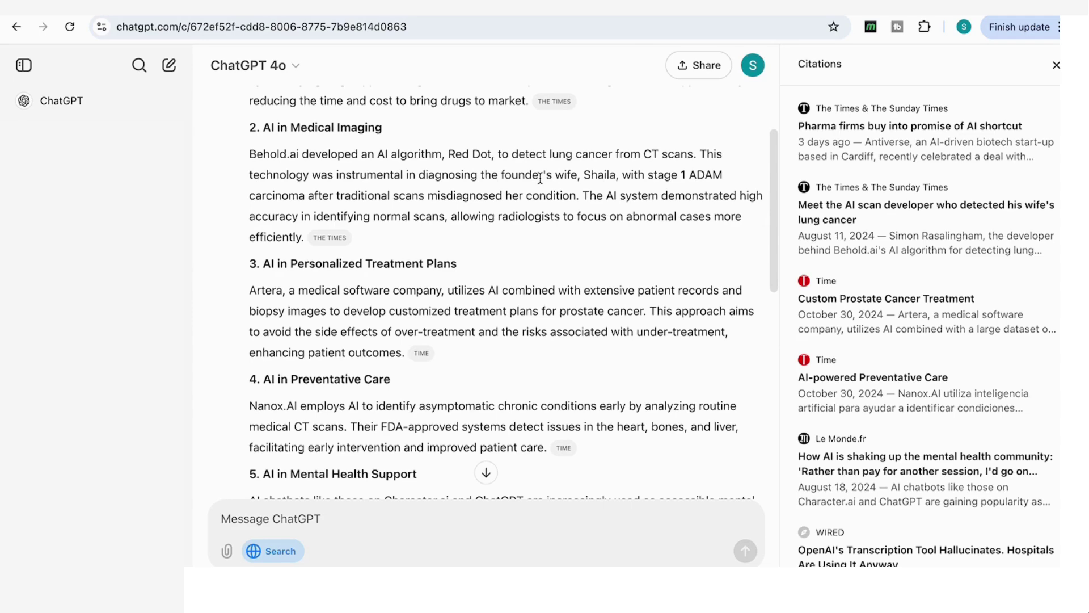
{"action": "scroll", "coordinate": [568, 231], "scroll_direction": "down", "scroll_amount": 2}
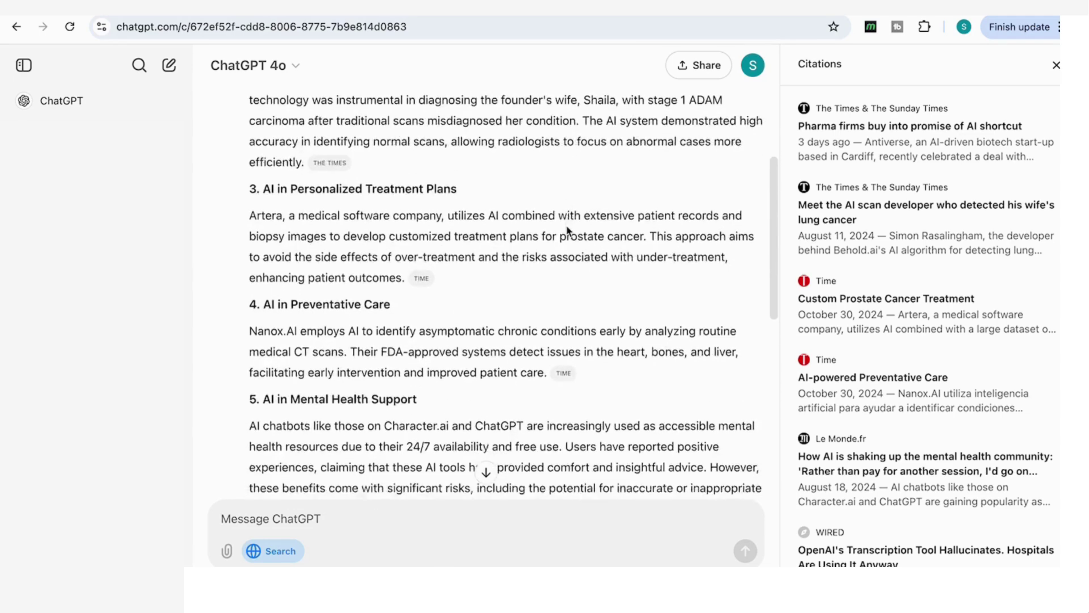
{"action": "scroll", "coordinate": [567, 230], "scroll_direction": "up", "scroll_amount": 6}
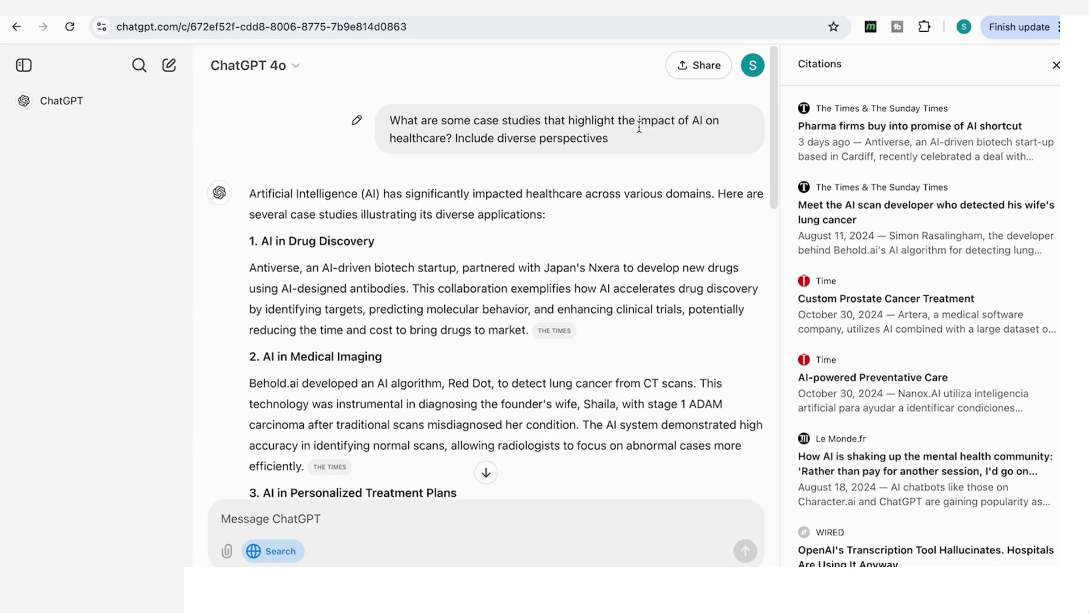
{"action": "scroll", "coordinate": [555, 221], "scroll_direction": "down", "scroll_amount": 2}
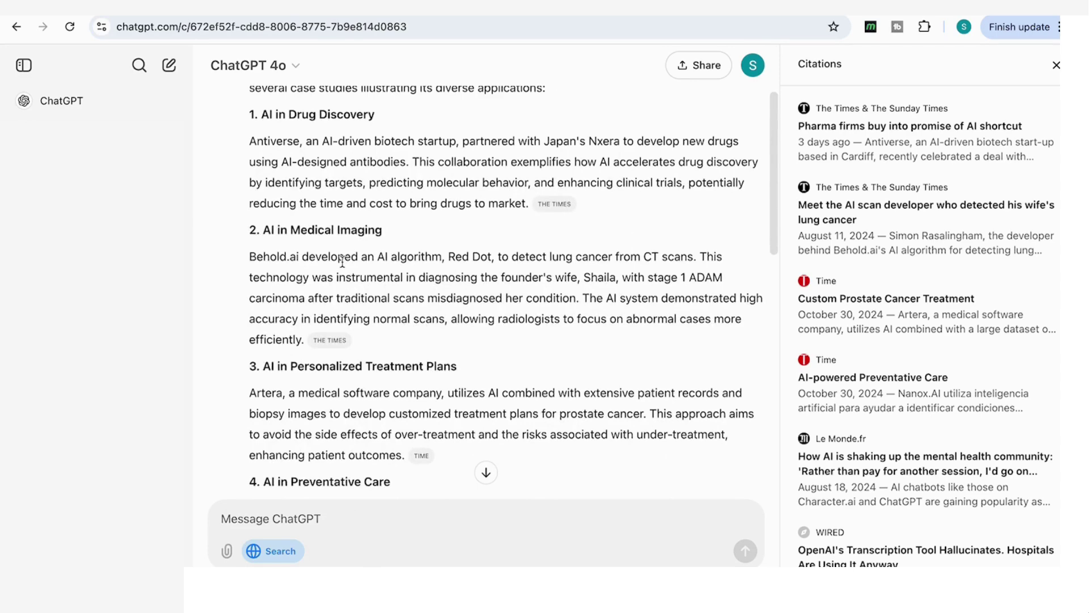
{"action": "scroll", "coordinate": [378, 289], "scroll_direction": "down", "scroll_amount": 1}
{"action": "scroll", "coordinate": [379, 286], "scroll_direction": "down", "scroll_amount": 5}
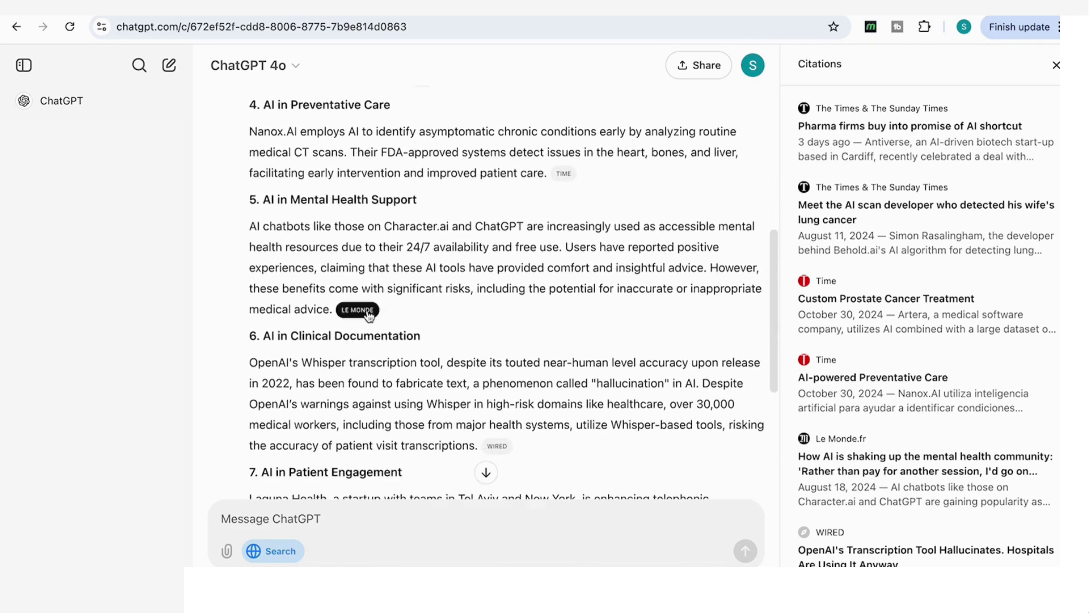
{"action": "scroll", "coordinate": [427, 291], "scroll_direction": "up", "scroll_amount": 10}
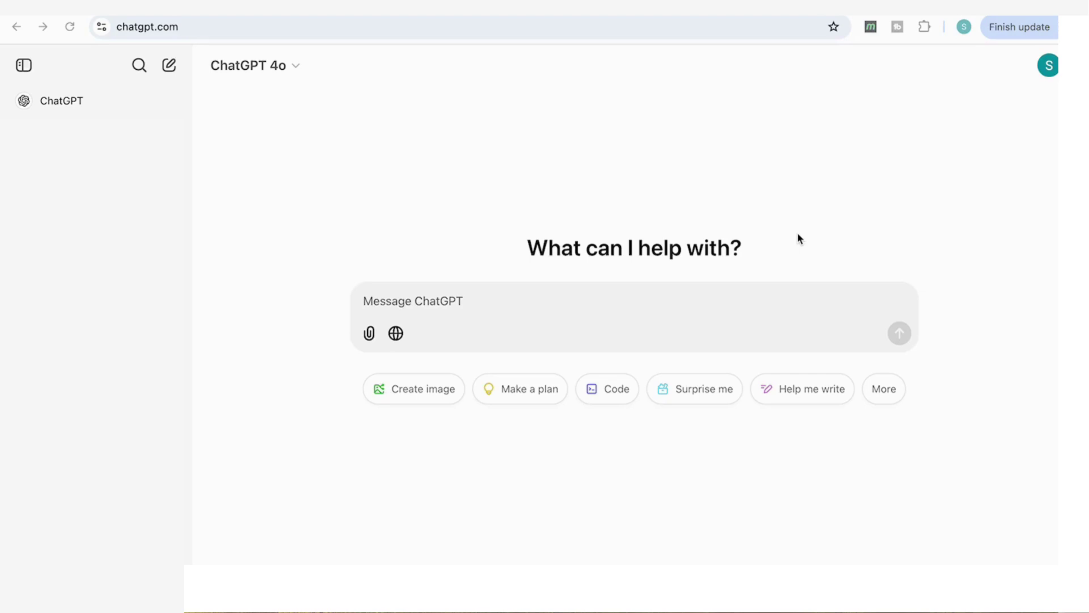
In a new chat, request a scholarly reference for "The integration of AI across various industries has impacted employment in many fields."
{"action": "left_click", "coordinate": [650, 296]}
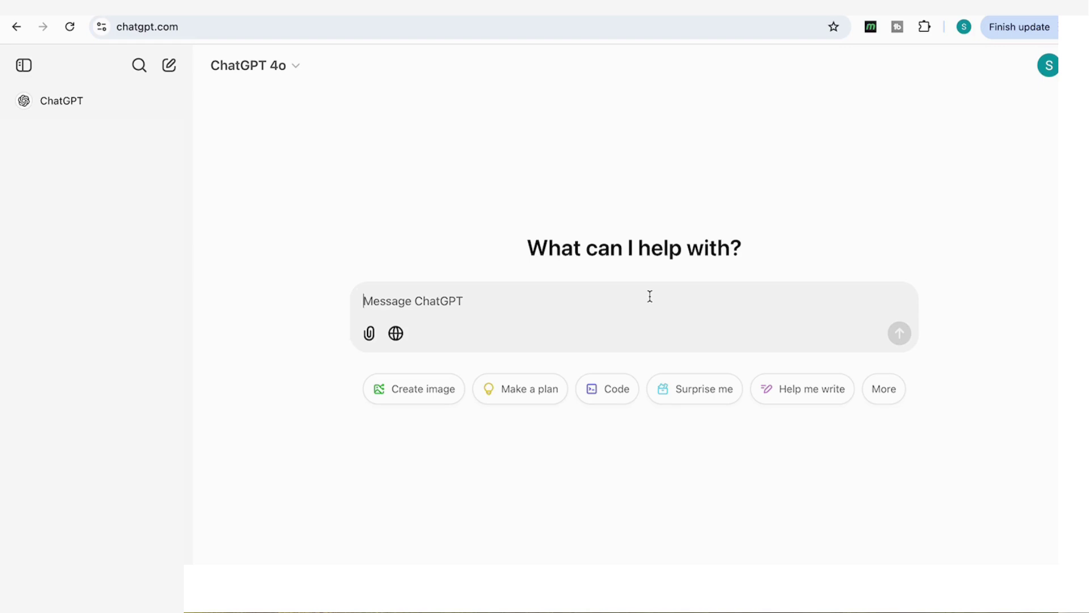
{"action": "type", "text": "Give me a scholarly reference for the statement: ‘The integration of AI across various industries has impacted employment in many fields."}
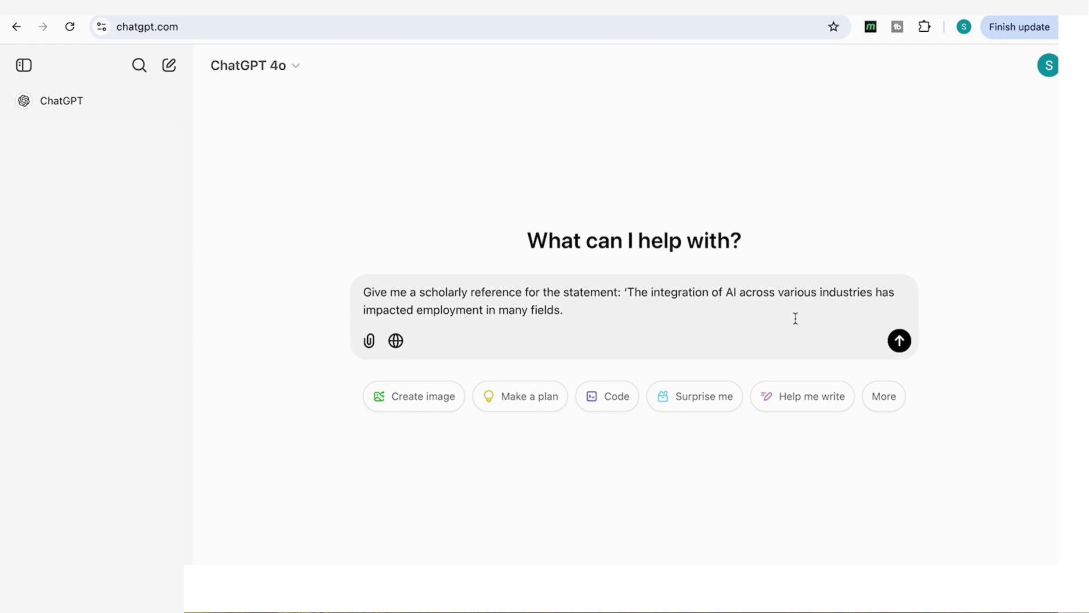
{"action": "left_click", "coordinate": [900, 341]}
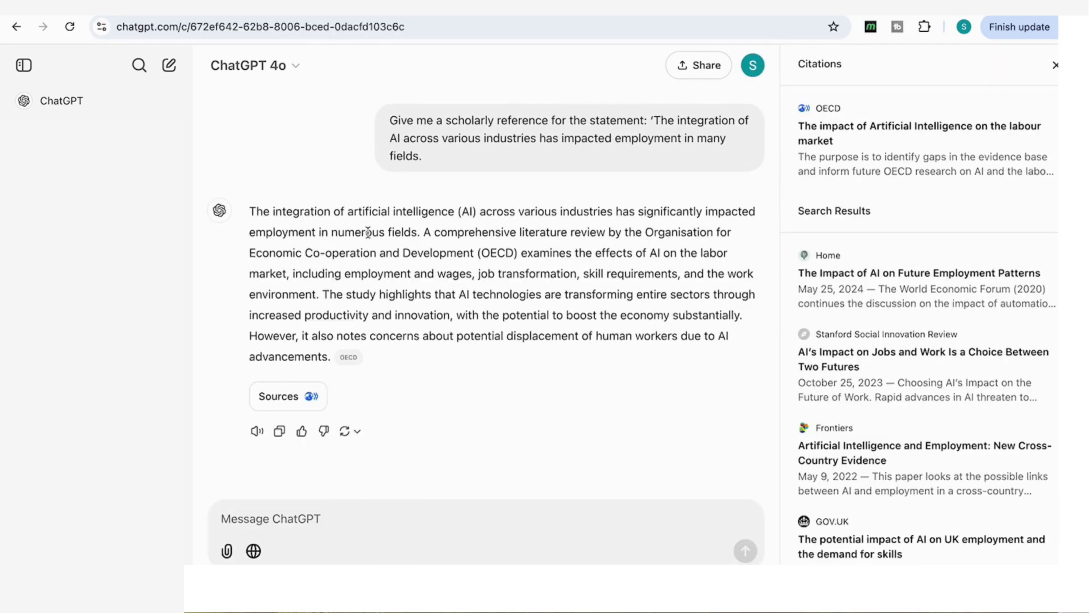
Open the cited OECD paper "The impact of Artificial Intelligence on the labour market" from the answer's sources, check its abstract and close it
{"action": "mouse_move", "coordinate": [347, 355]}
{"action": "left_click", "coordinate": [286, 398]}
{"action": "left_click", "coordinate": [855, 150]}
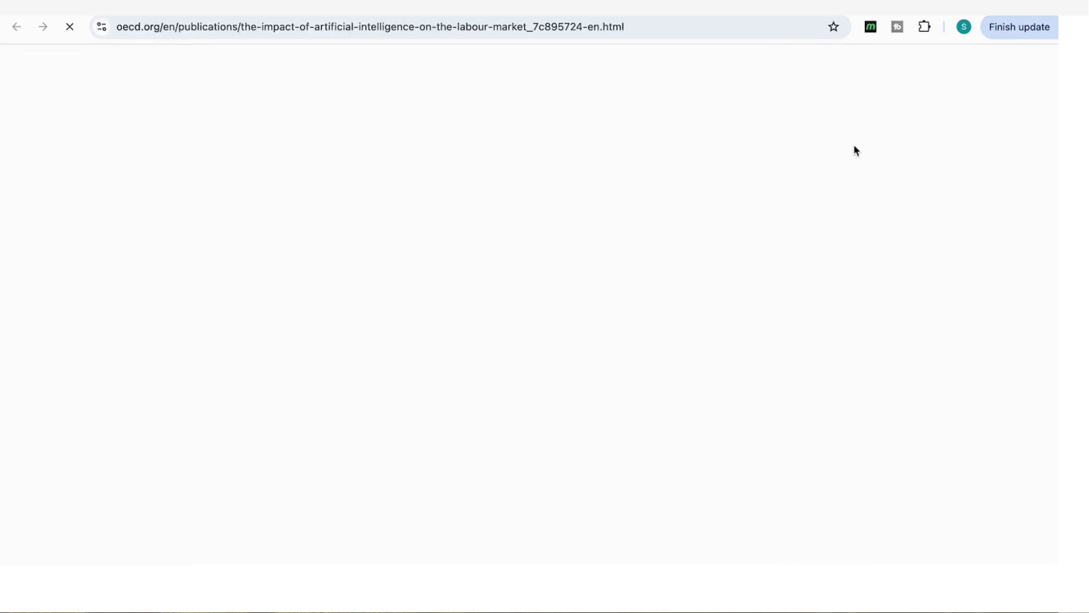
{"action": "scroll", "coordinate": [333, 391], "scroll_direction": "down", "scroll_amount": 10}
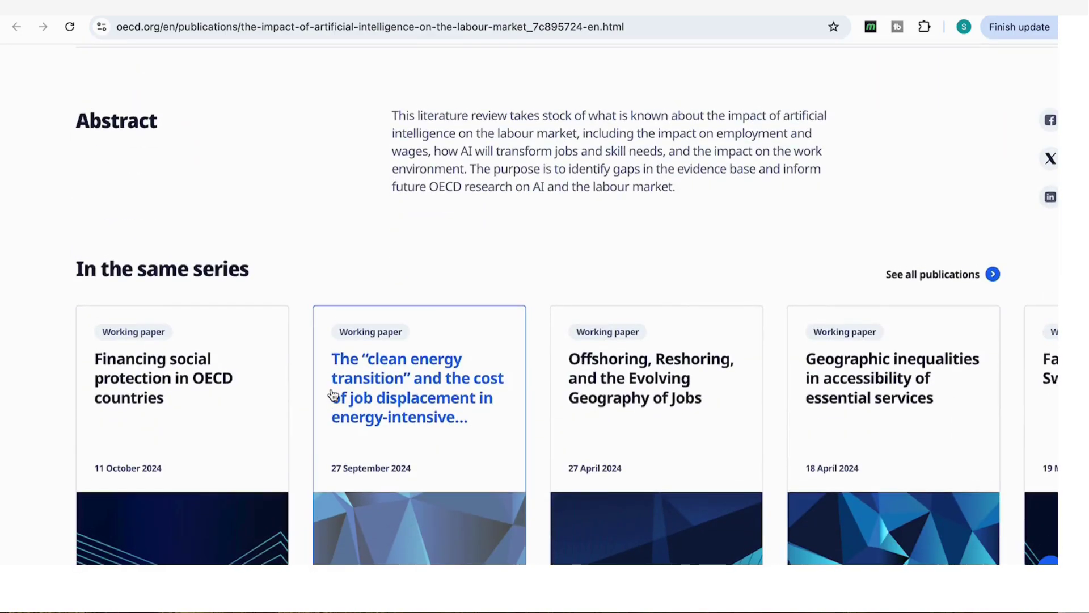
{"action": "scroll", "coordinate": [333, 394], "scroll_direction": "up", "scroll_amount": 8}
{"action": "scroll", "coordinate": [333, 394], "scroll_direction": "up", "scroll_amount": 3}
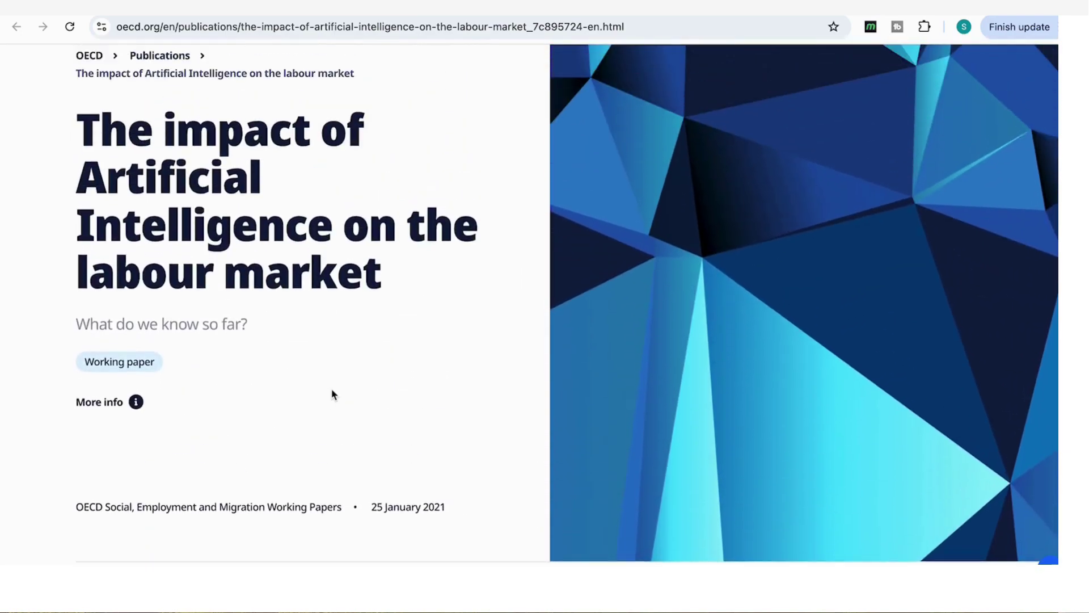
{"action": "left_click", "coordinate": [191, 16]}
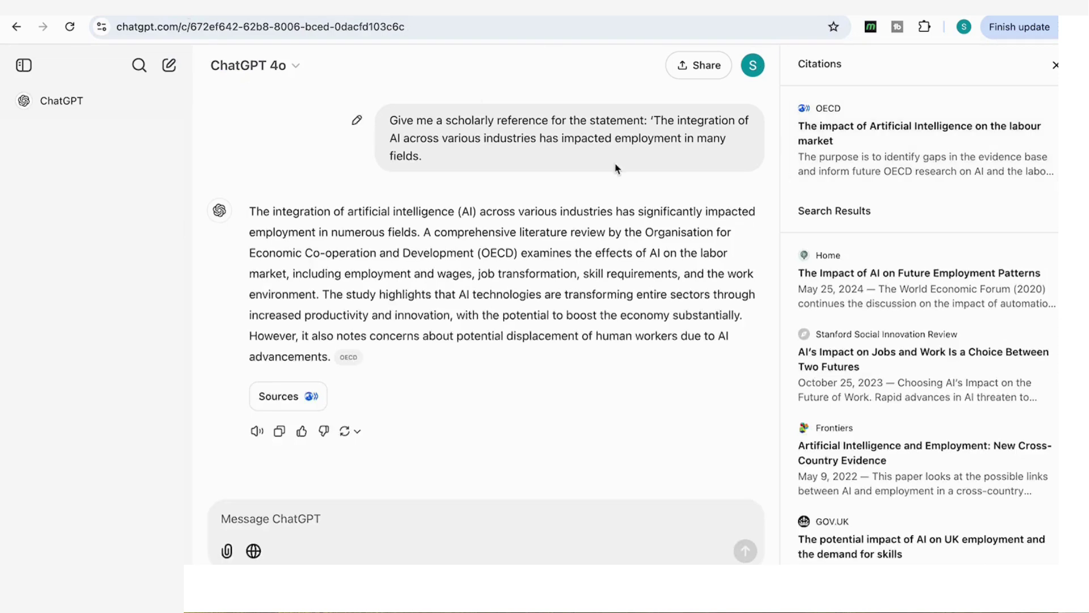